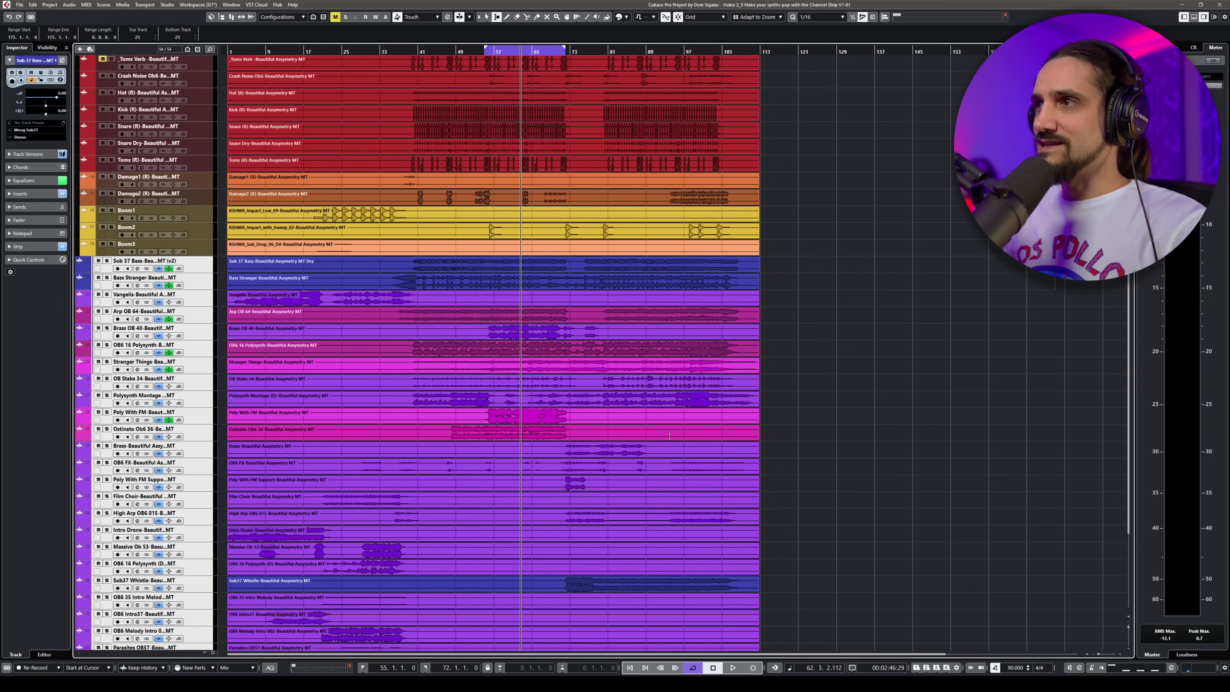
# - Open the media Pool and expand its Audio folder to examine the project's audio files
pyautogui.scroll(5, 669, 436)
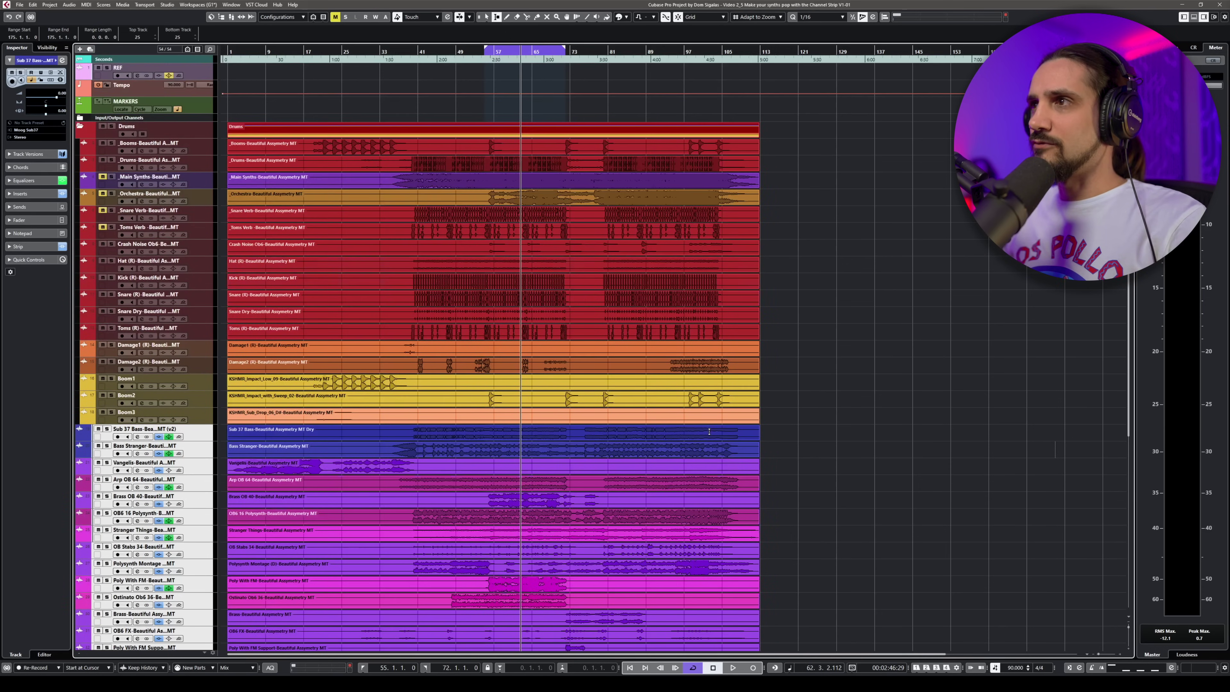
pyautogui.scroll(-5, 698, 414)
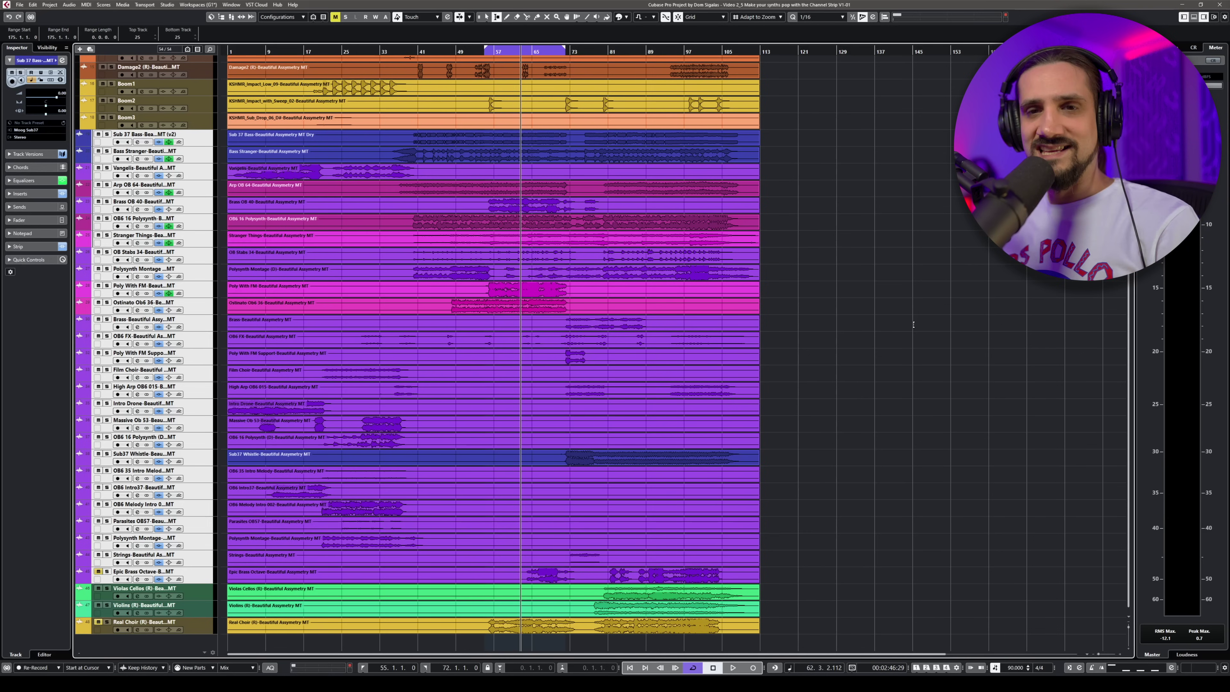
pyautogui.scroll(5, 914, 325)
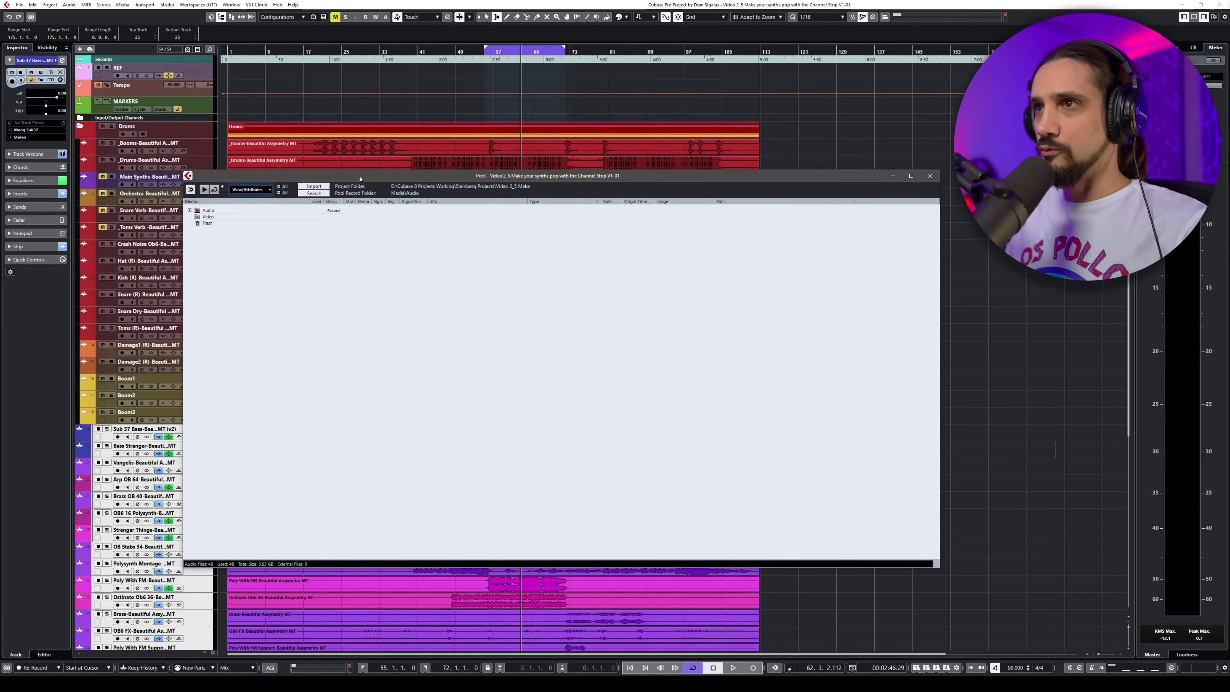
pyautogui.click(75, 10)
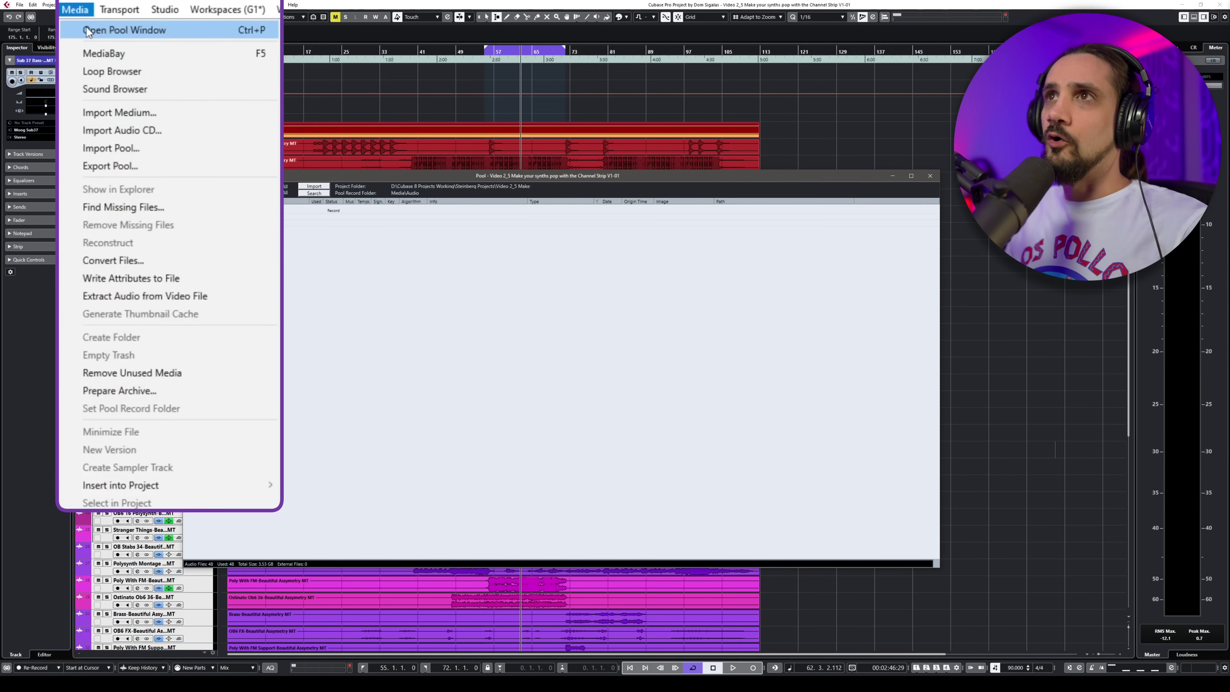
pyautogui.click(110, 31)
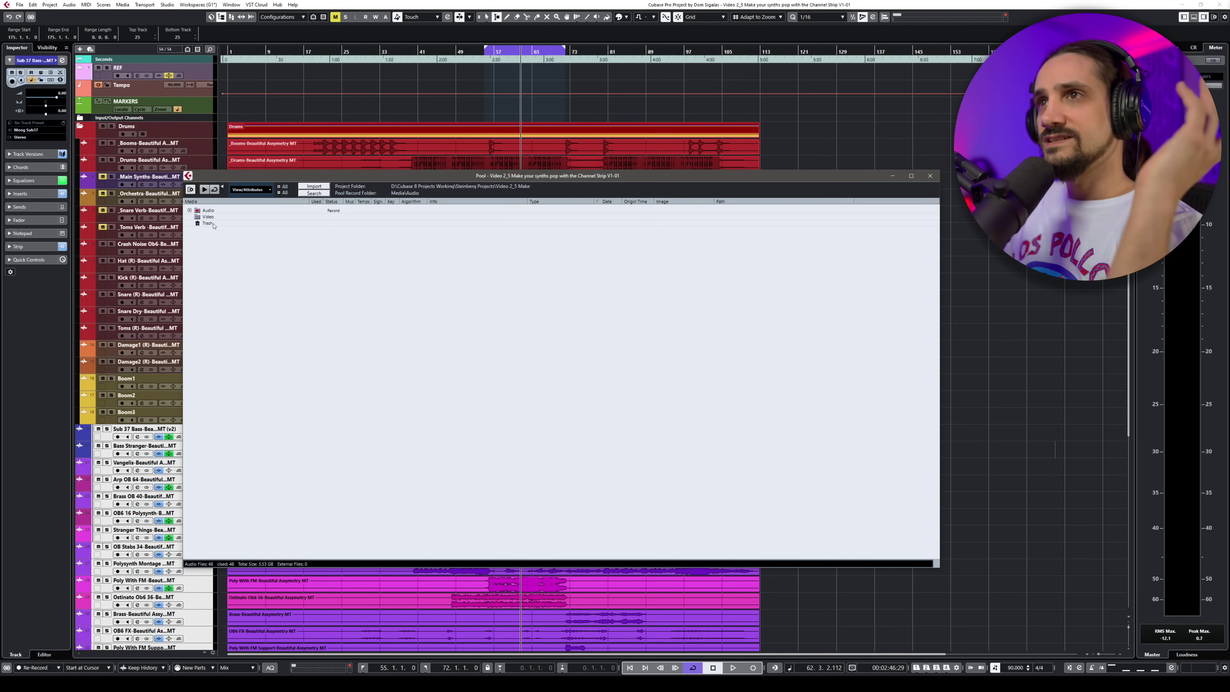
pyautogui.click(211, 226)
pyautogui.click(190, 211)
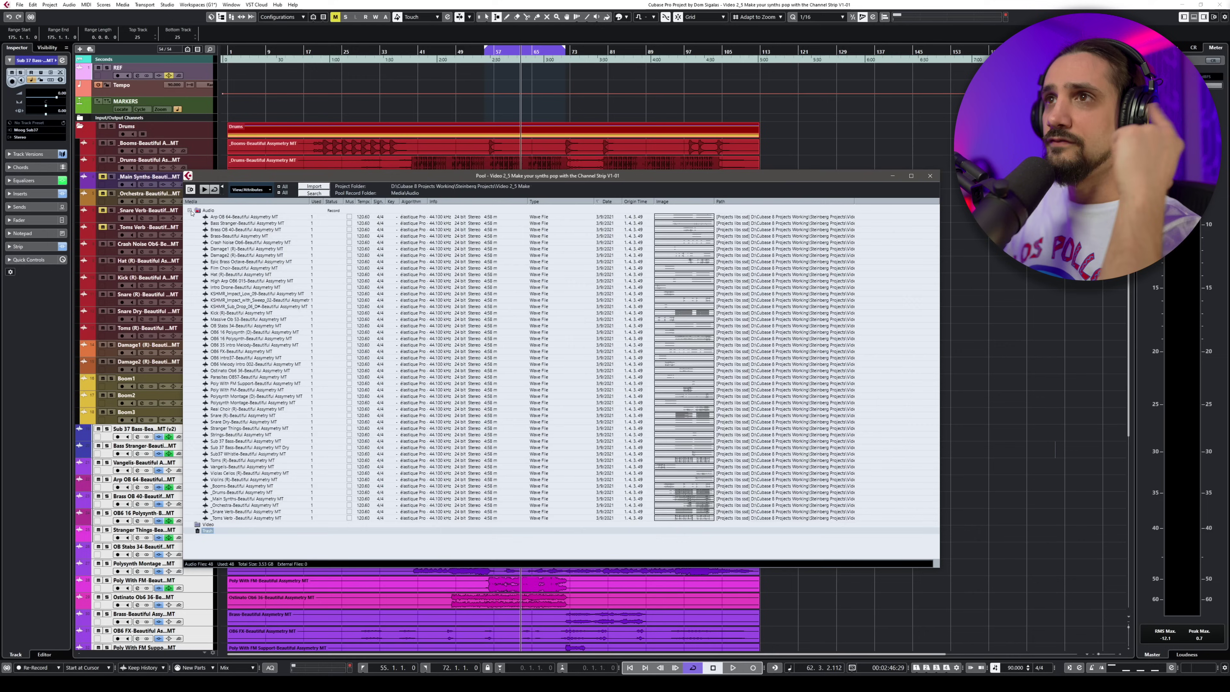
pyautogui.click(208, 210)
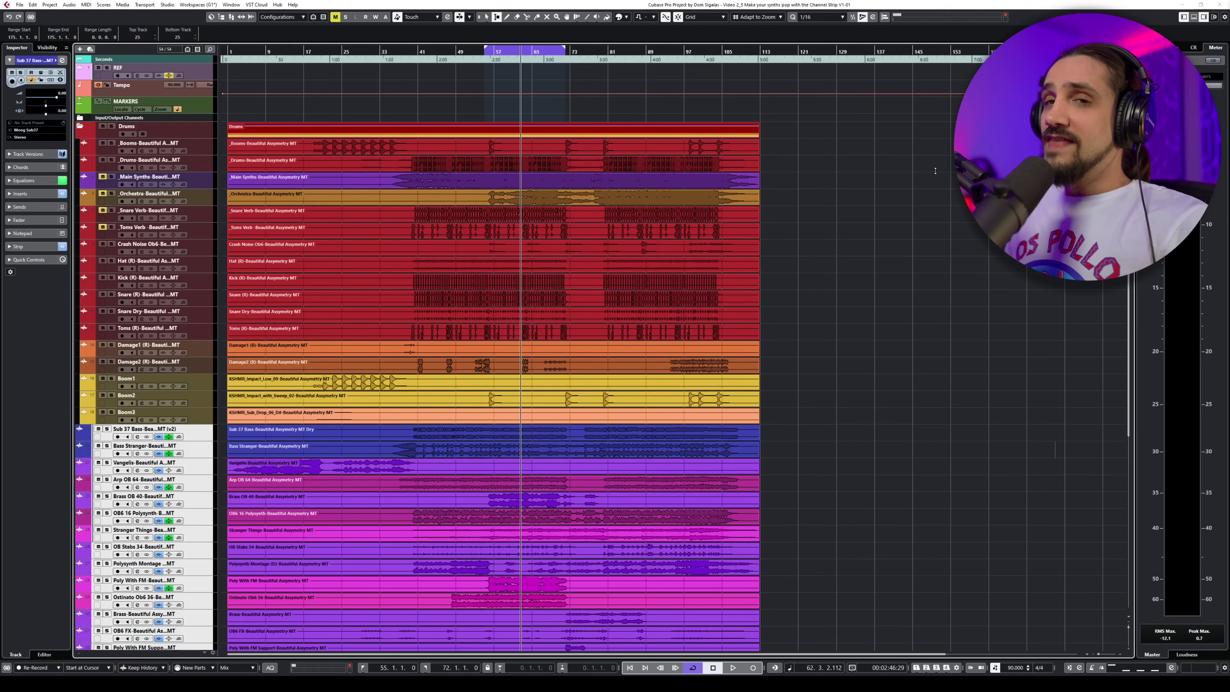
# - Back up the project as Beautiful Asymmetry MULTI with direct offline processing made permanent, unused files removed and video left out
pyautogui.click(20, 5)
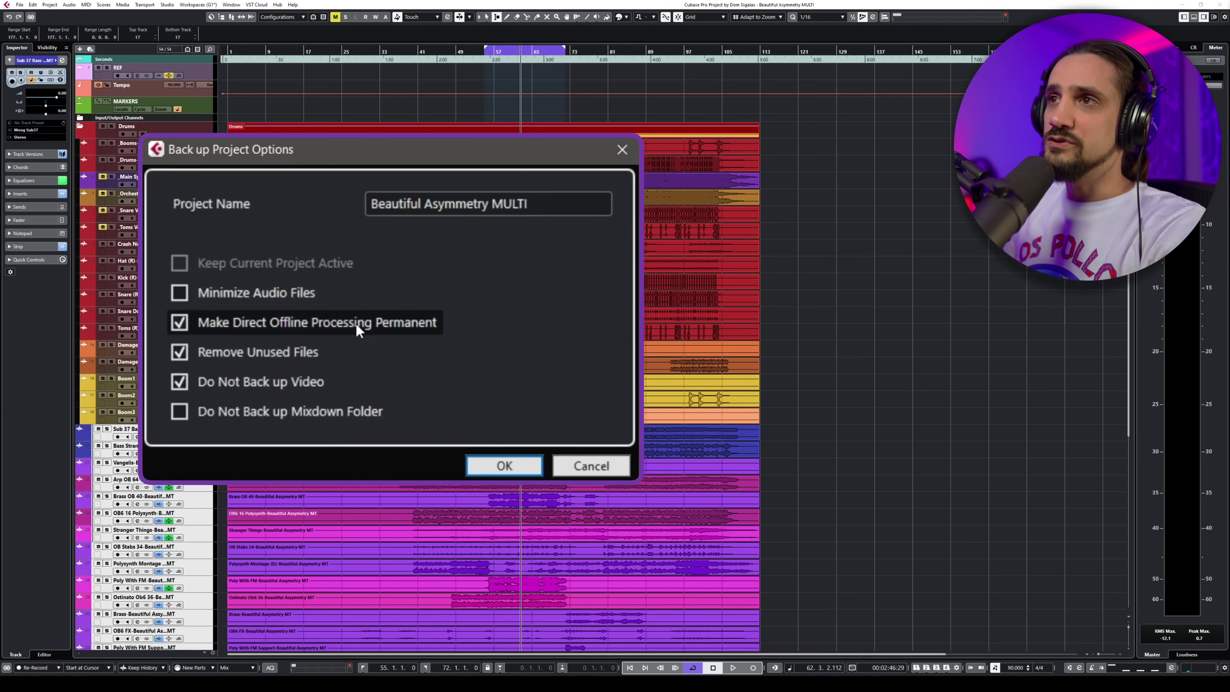
pyautogui.click(270, 324)
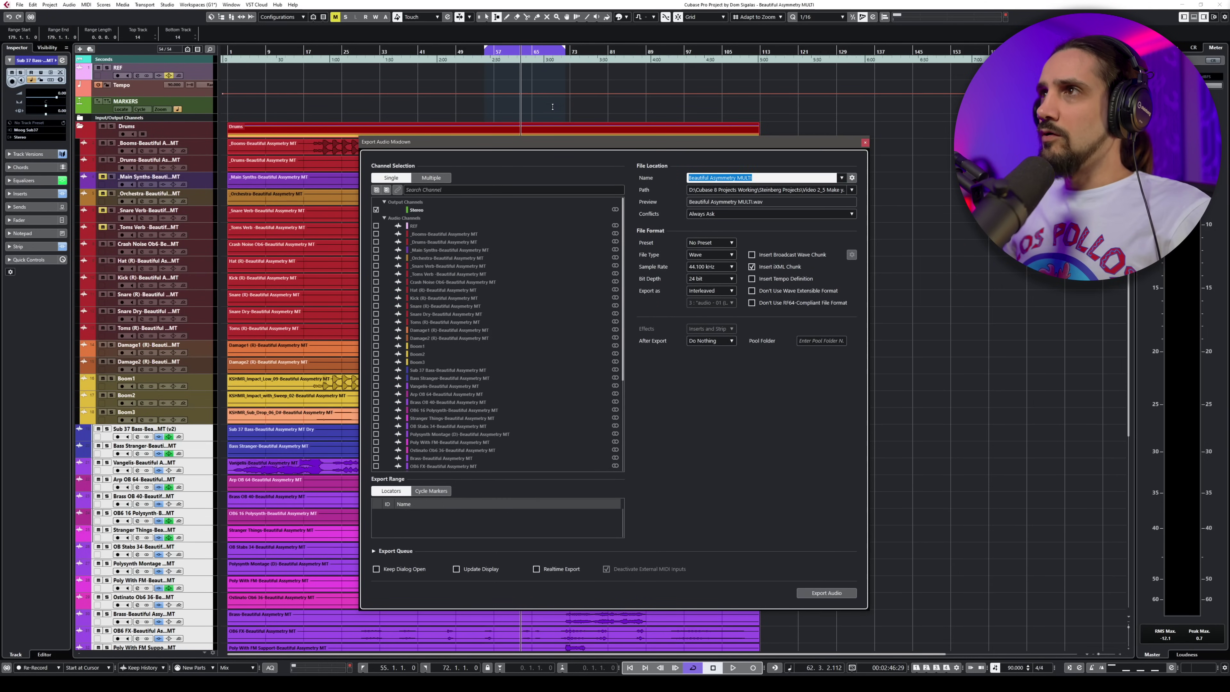
# - Select all audio events in the project and set the locators from the project start to bar 121
pyautogui.click(330, 136)
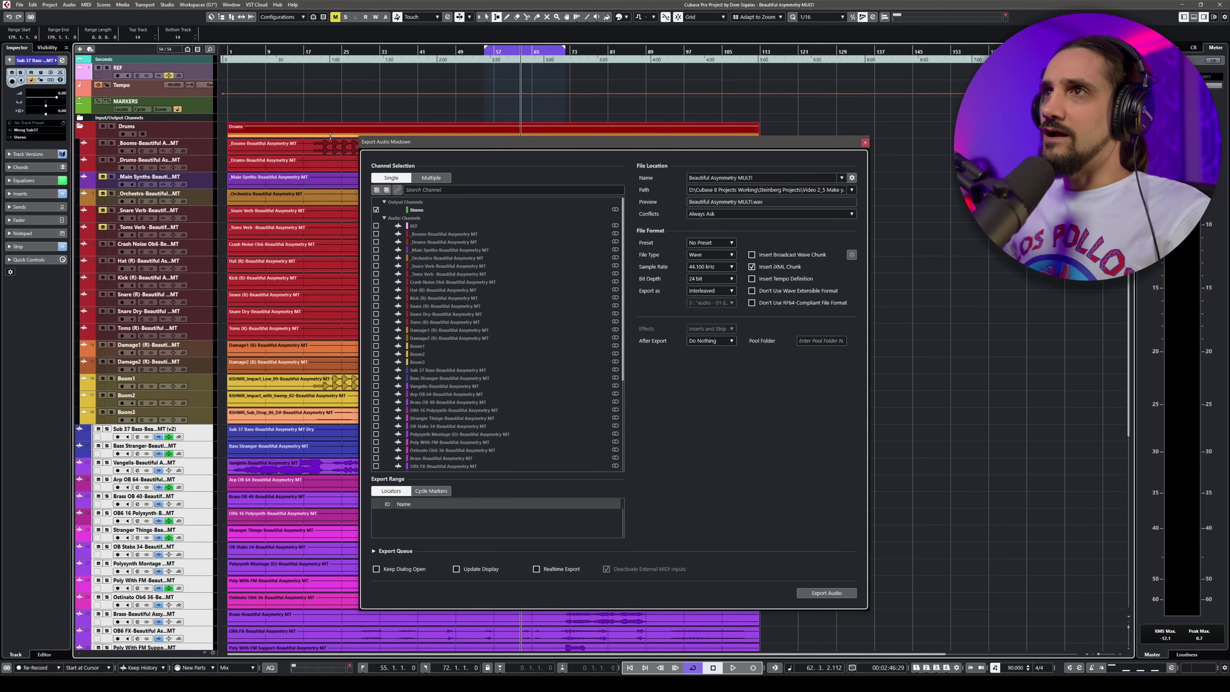
pyautogui.press('1')
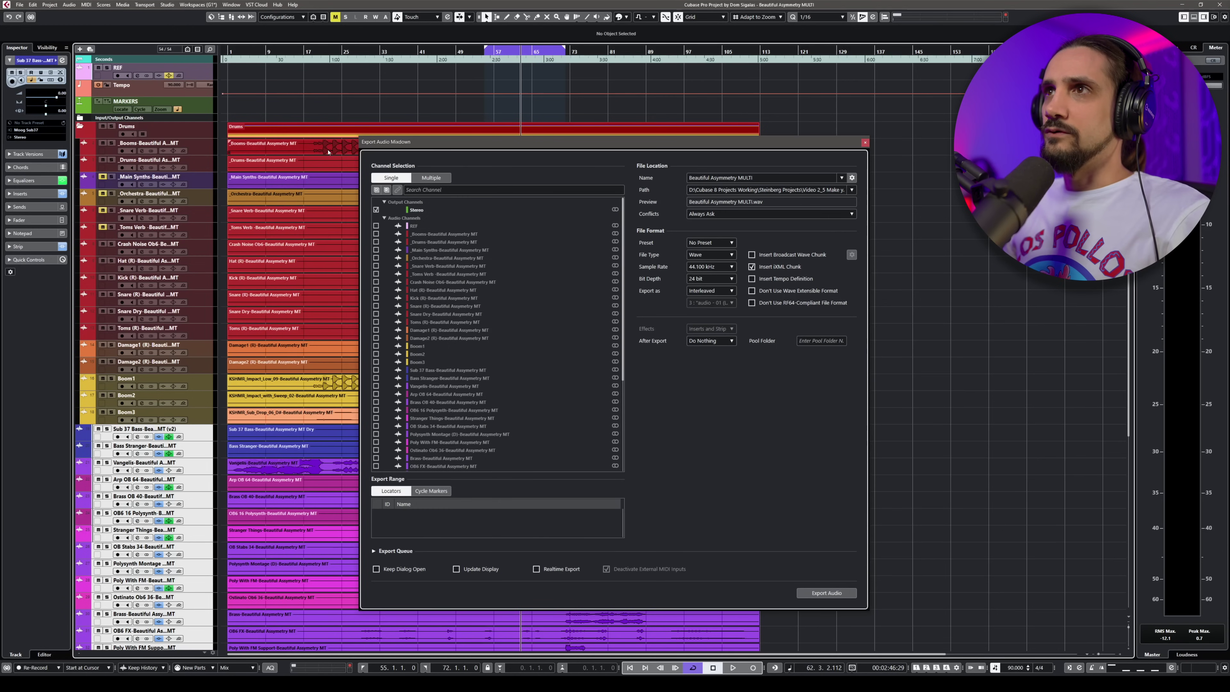
pyautogui.click(328, 152)
pyautogui.click(330, 154)
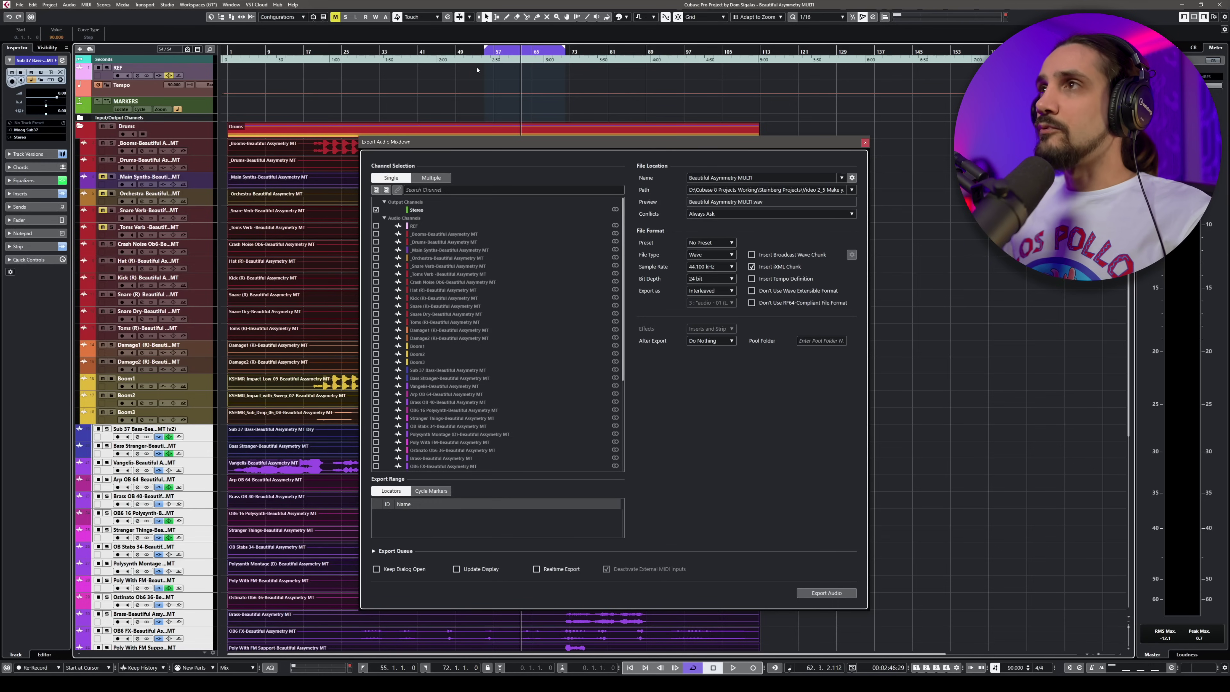
pyautogui.press('p')
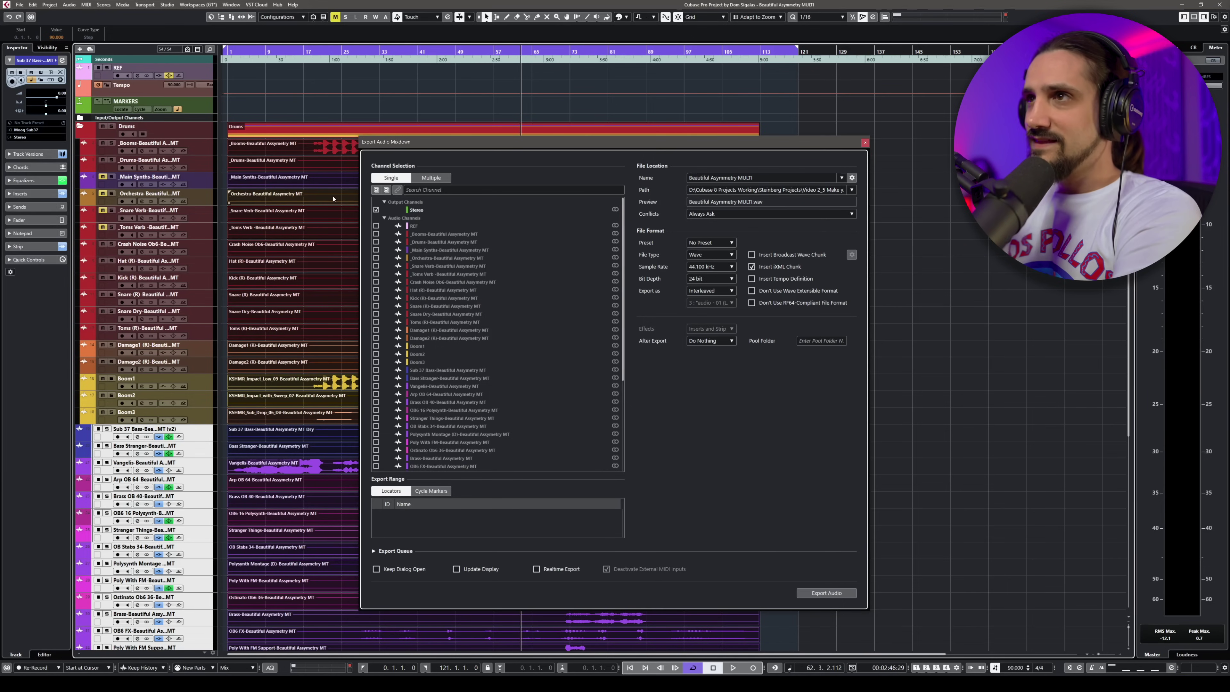
# - Set the export to multiple channels linked to the project's track selection, and select the tracks from _Booms through Boom3
pyautogui.moveTo(474, 153); pyautogui.dragTo(453, 121)
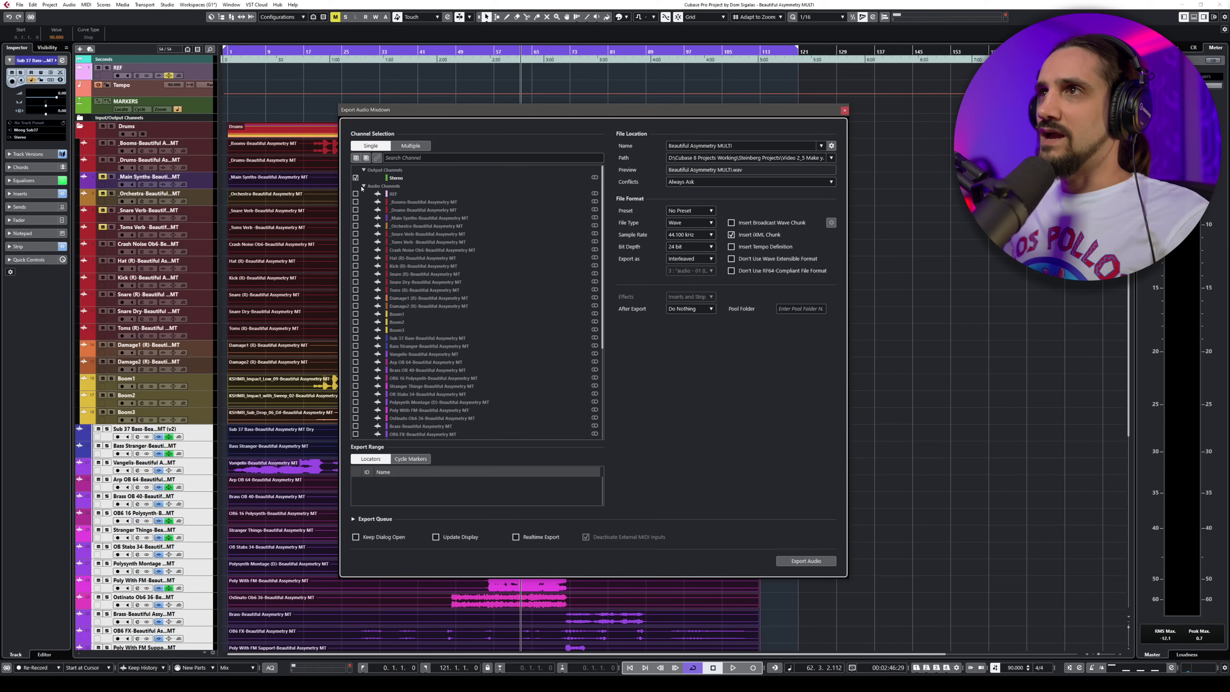
pyautogui.click(420, 135)
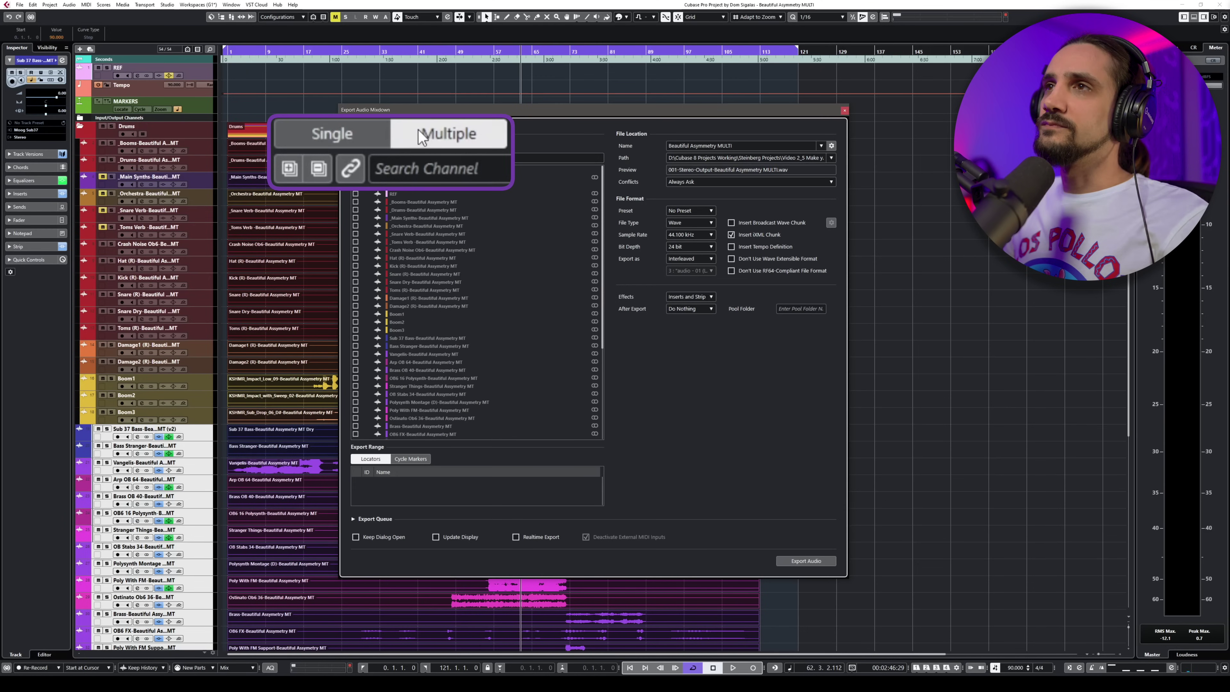
pyautogui.click(350, 168)
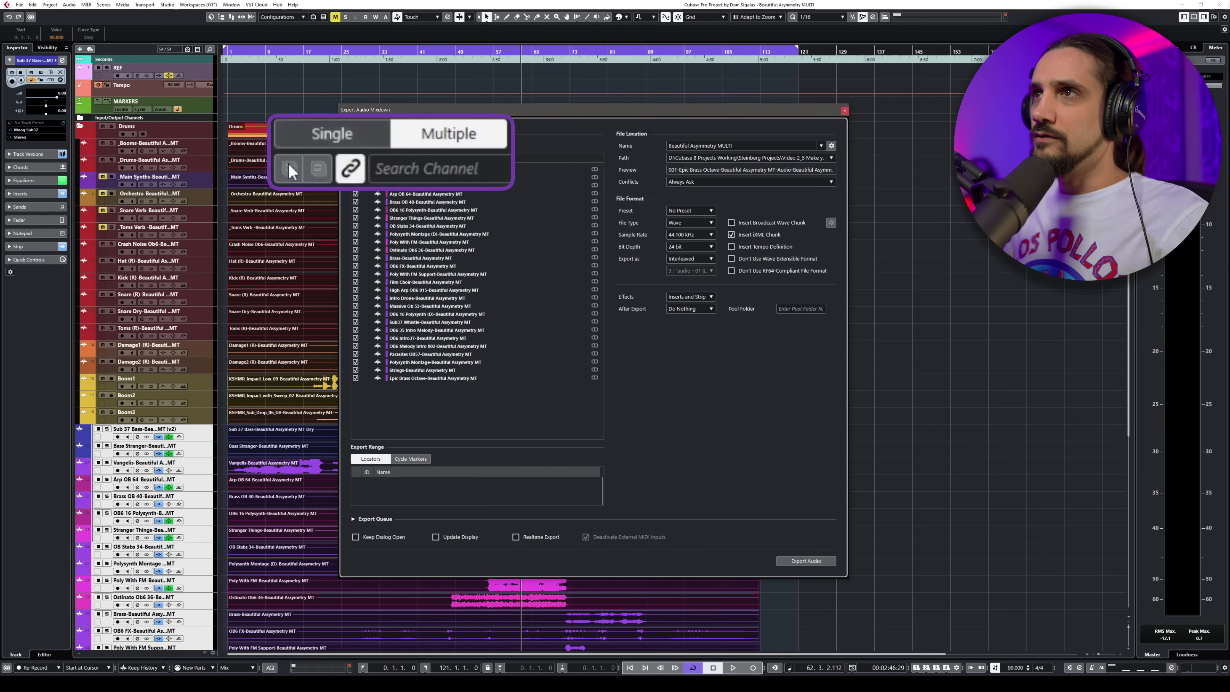
pyautogui.moveTo(209, 145); pyautogui.dragTo(203, 417)
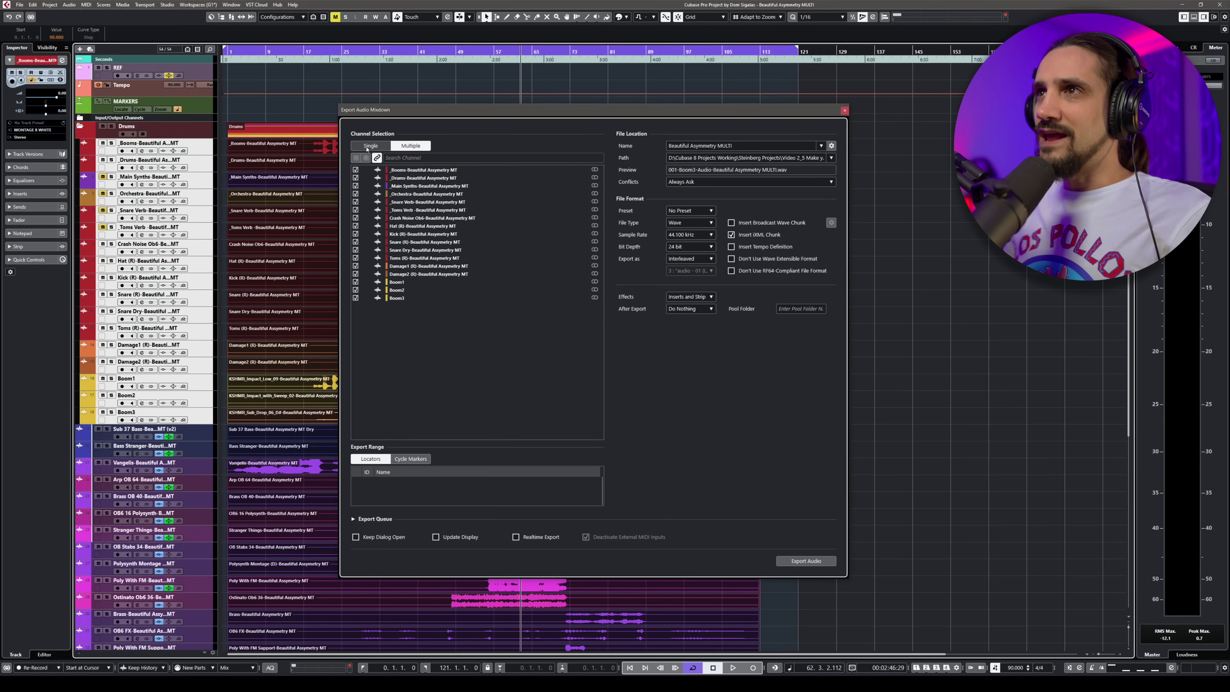
# - Unlink the export channels from the track selection and include all group, FX and audio channels
pyautogui.click(377, 158)
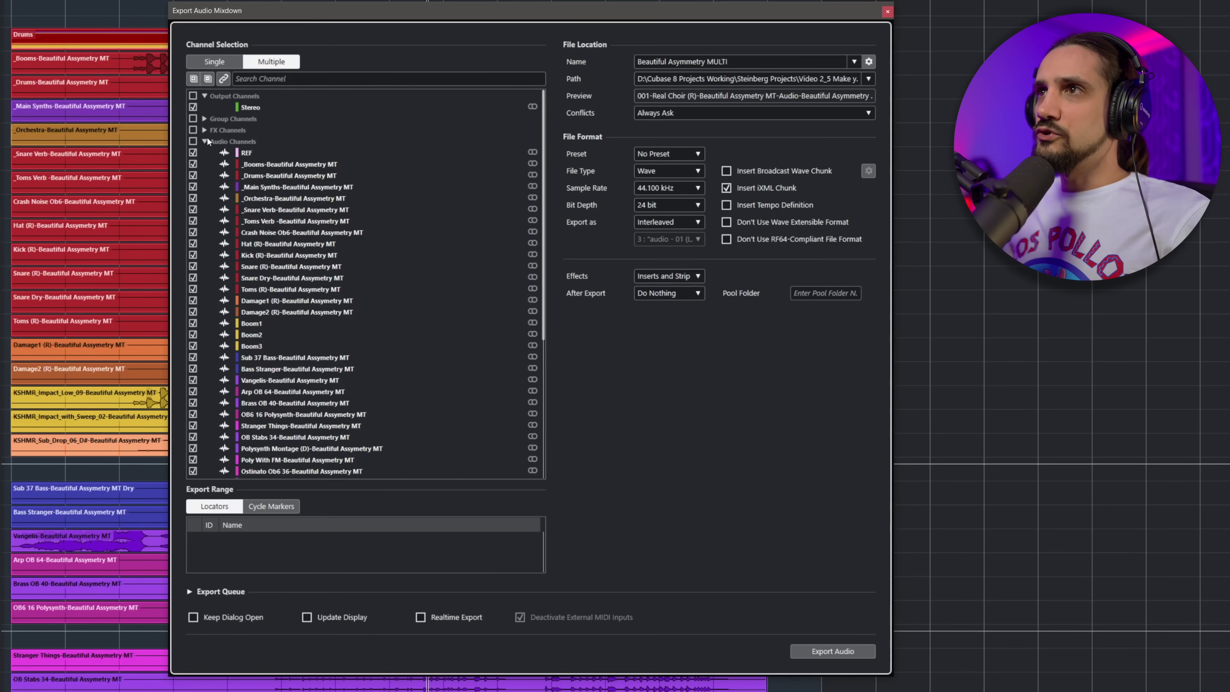
pyautogui.click(204, 118)
pyautogui.click(192, 119)
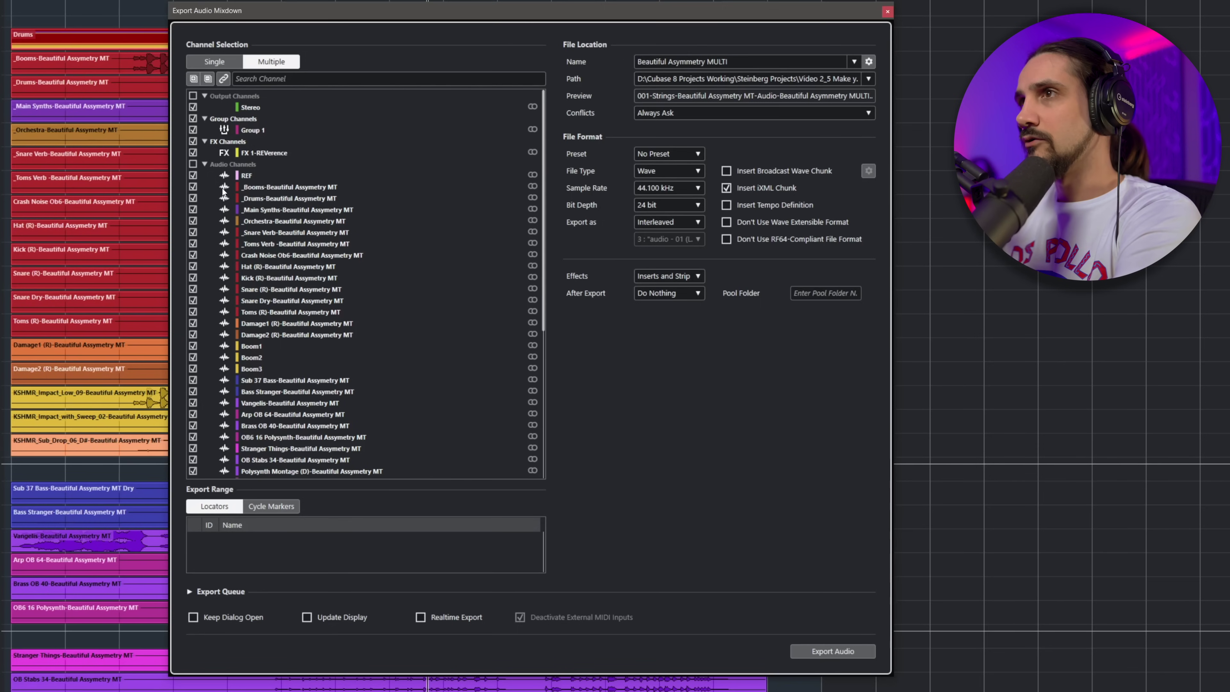
pyautogui.click(193, 163)
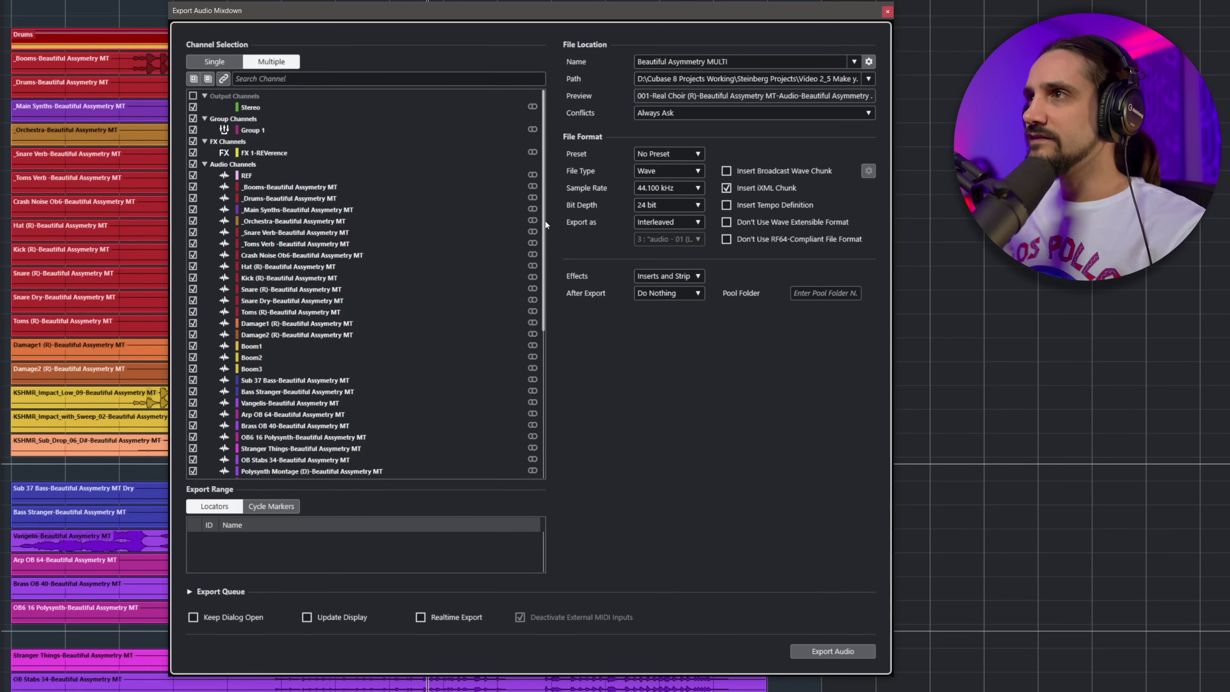
# - Check the ticked channels through the end of the list, and open the naming scheme for the exported files
pyautogui.moveTo(545, 221); pyautogui.dragTo(531, 494)
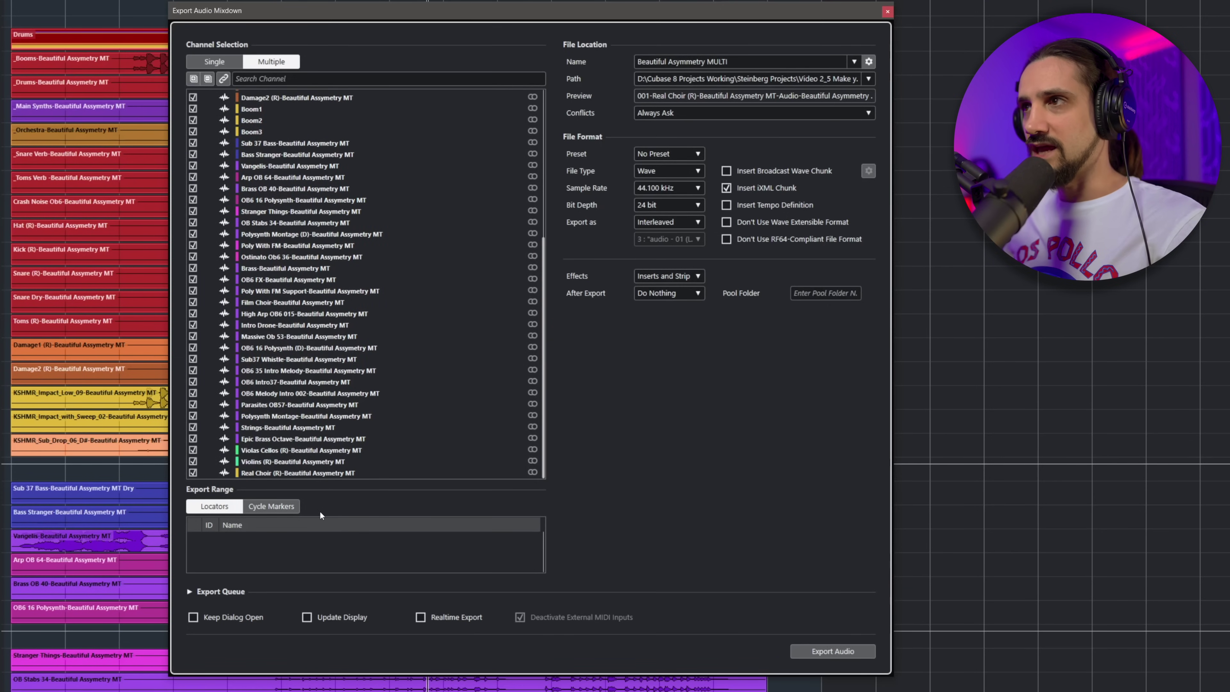
pyautogui.moveTo(541, 290); pyautogui.dragTo(548, 204)
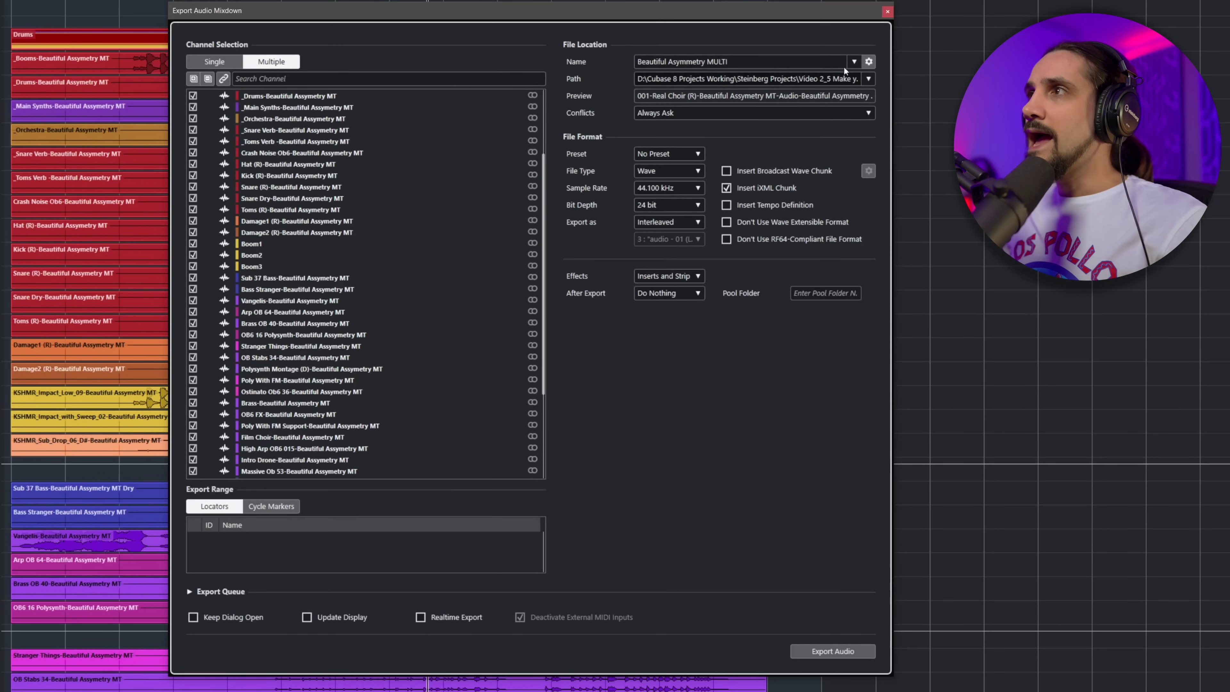
pyautogui.click(868, 63)
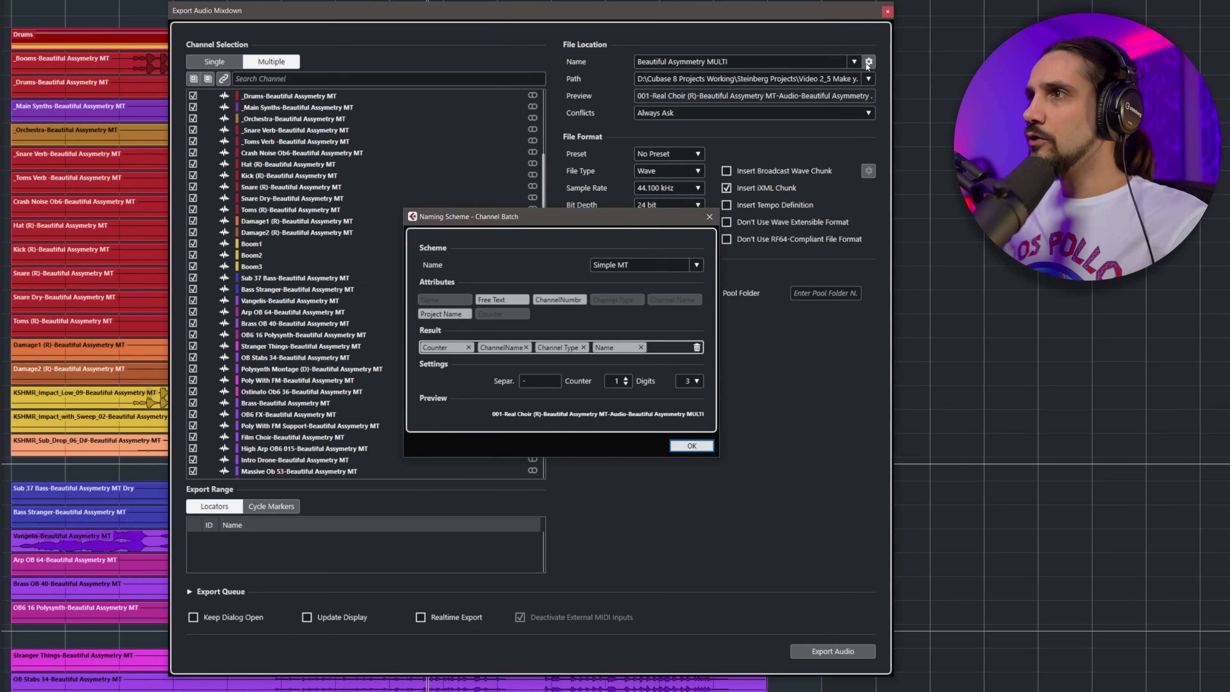
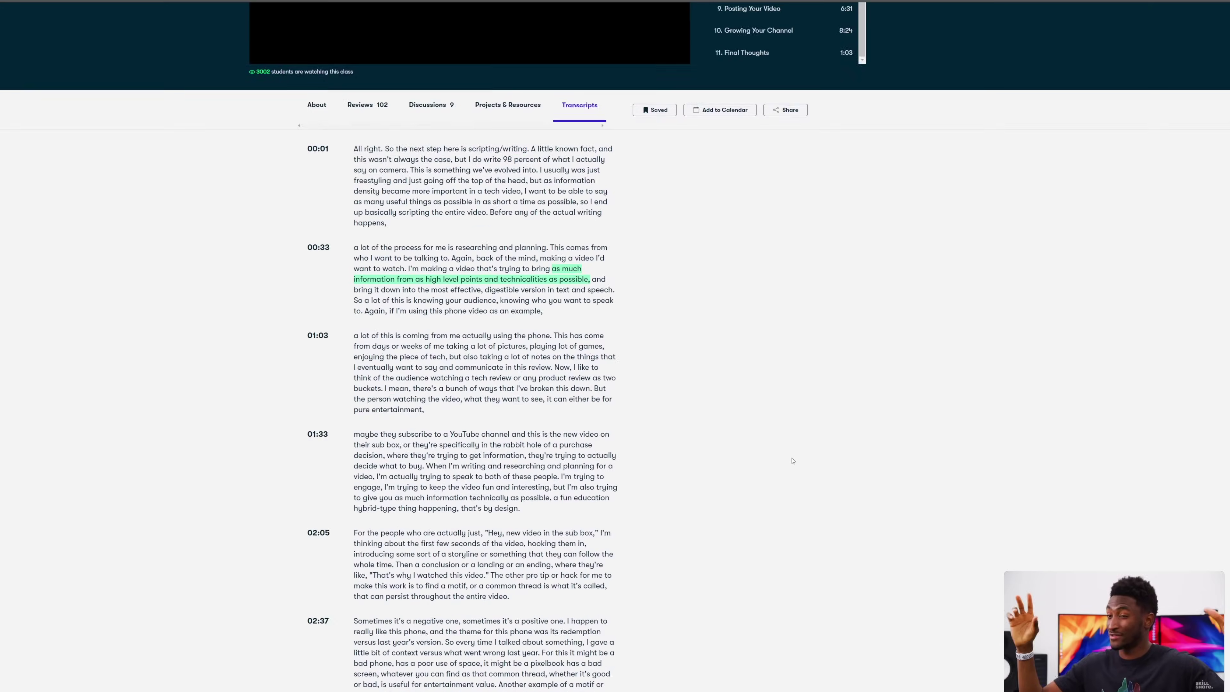
# - Switch to the Skillshare class page and examine its About description and class projects
pyautogui.scroll(4, 487, 343)
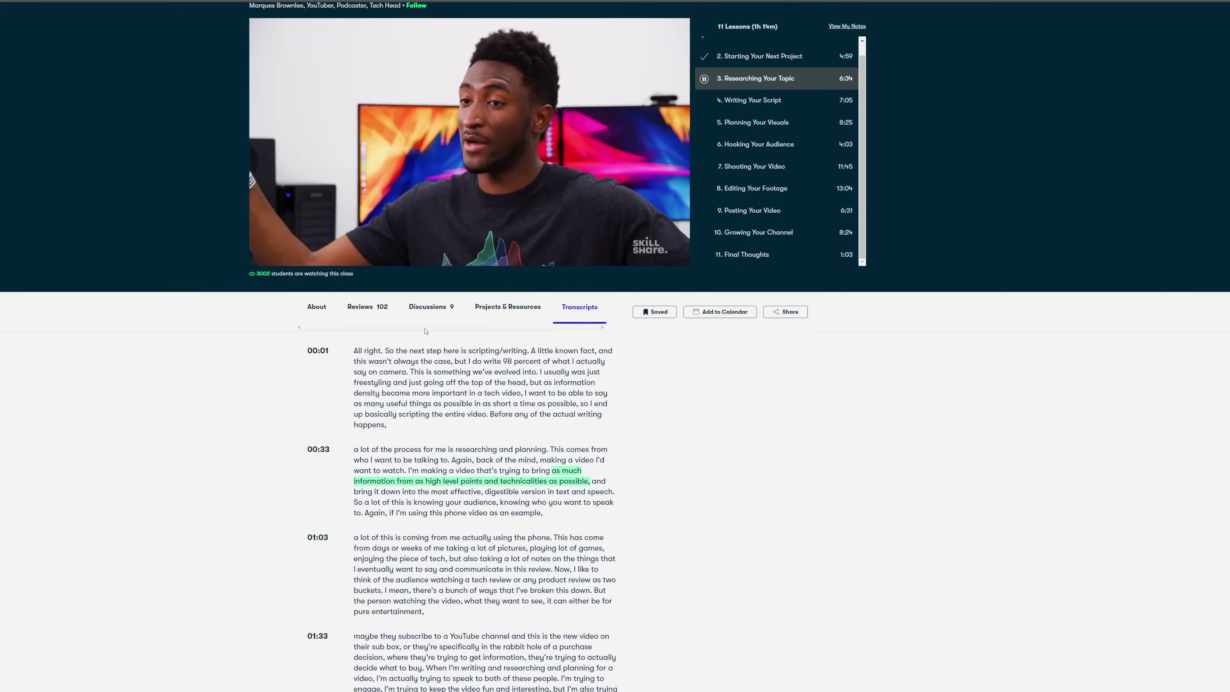
pyautogui.click(367, 306)
pyautogui.scroll(-1, 892, 442)
pyautogui.scroll(-5, 886, 442)
pyautogui.scroll(2, 881, 444)
pyautogui.scroll(3, 880, 444)
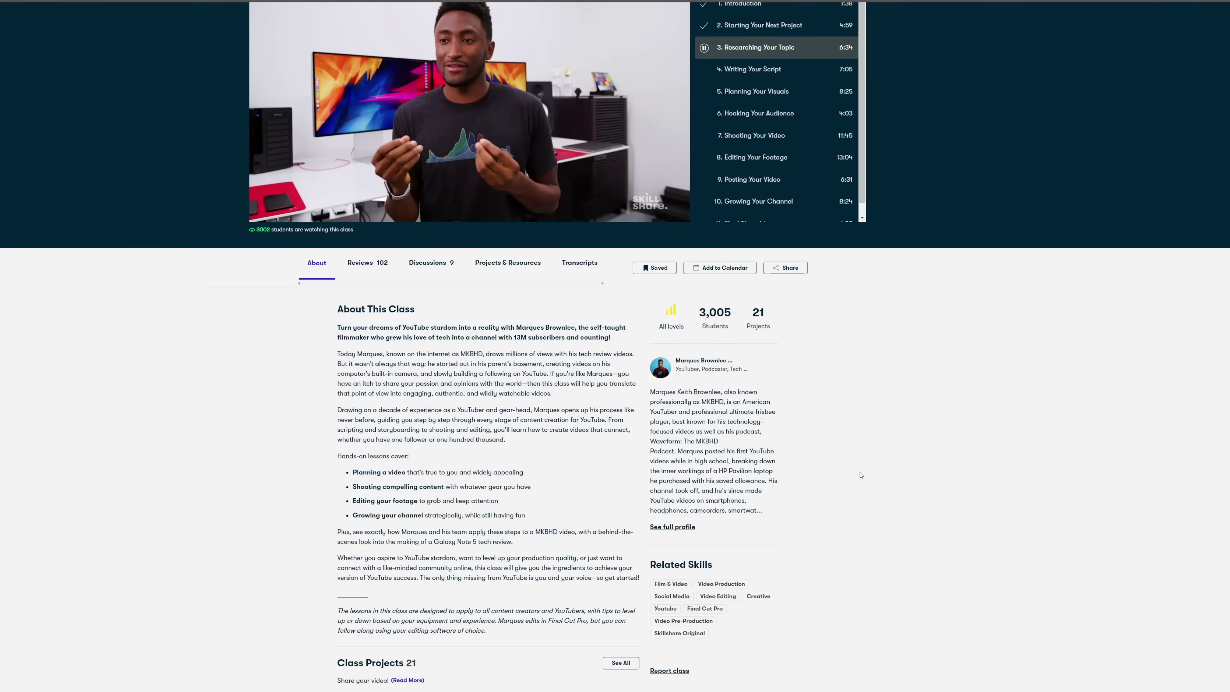
pyautogui.scroll(-3, 856, 475)
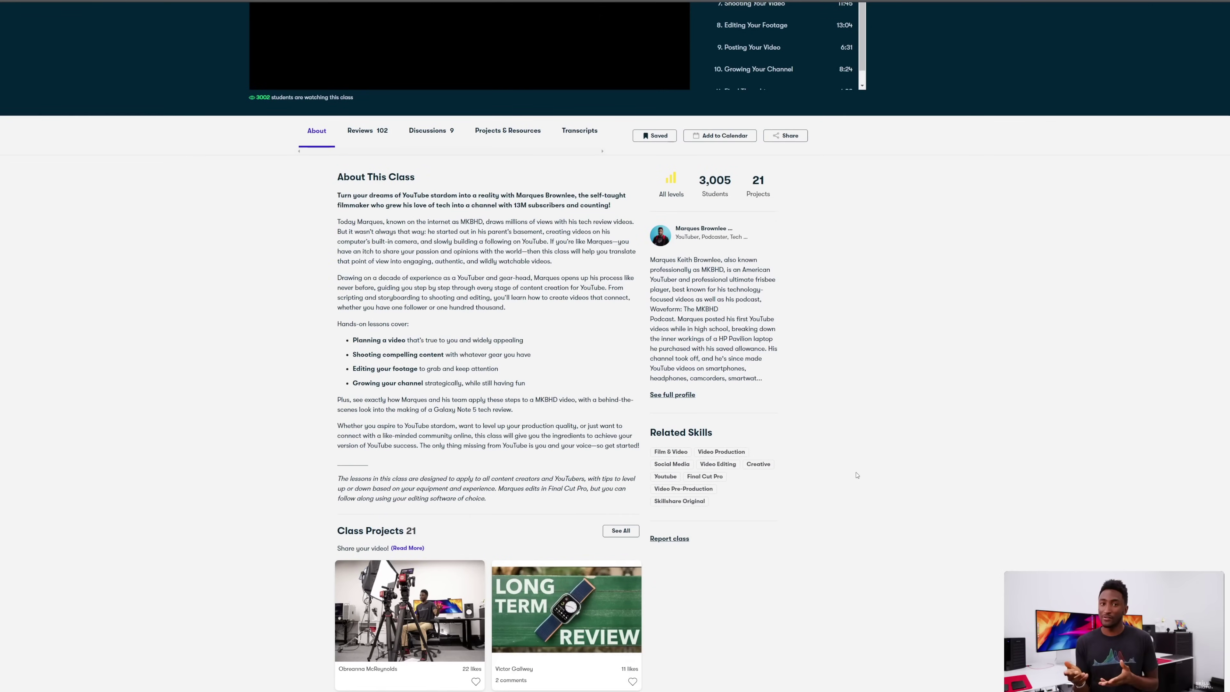
pyautogui.scroll(-1, 857, 474)
pyautogui.scroll(-5, 854, 472)
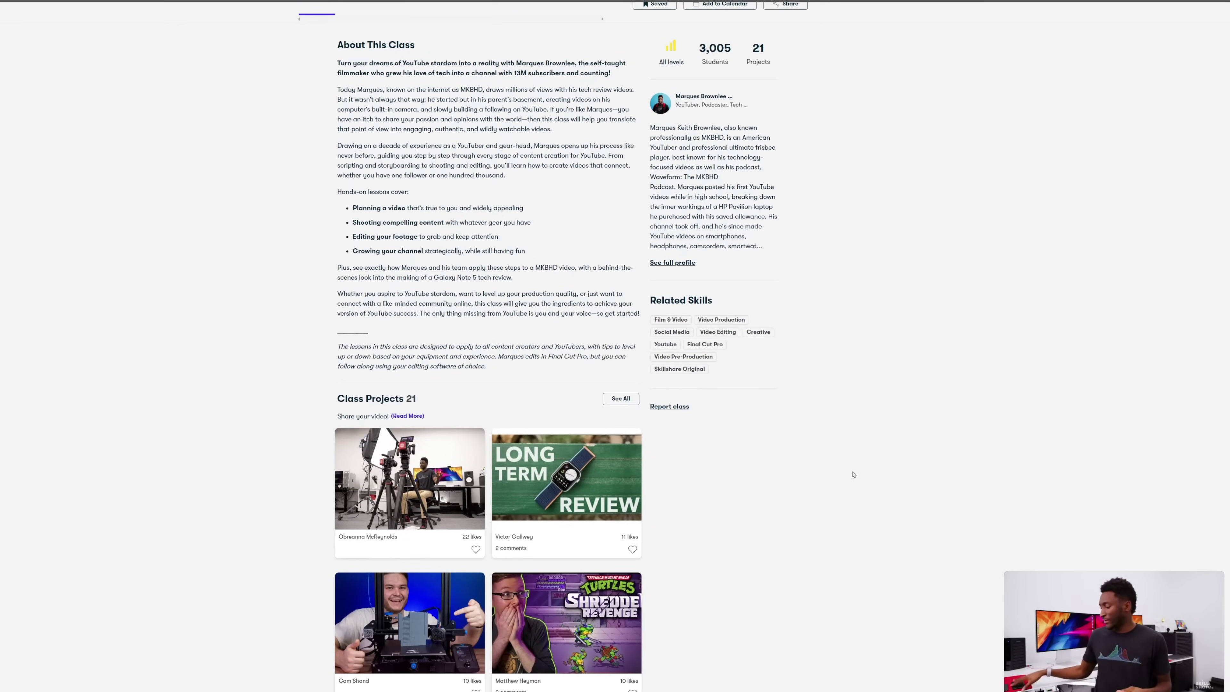
pyautogui.scroll(-1, 840, 473)
pyautogui.scroll(9, 840, 471)
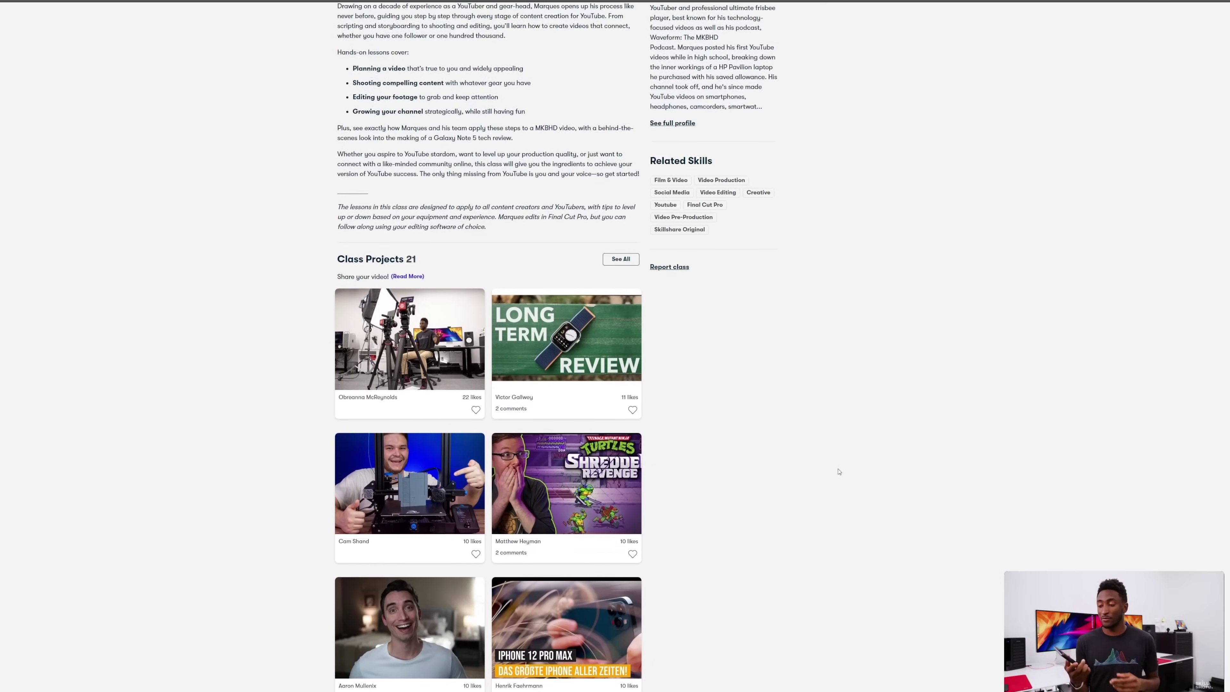
pyautogui.scroll(4, 839, 470)
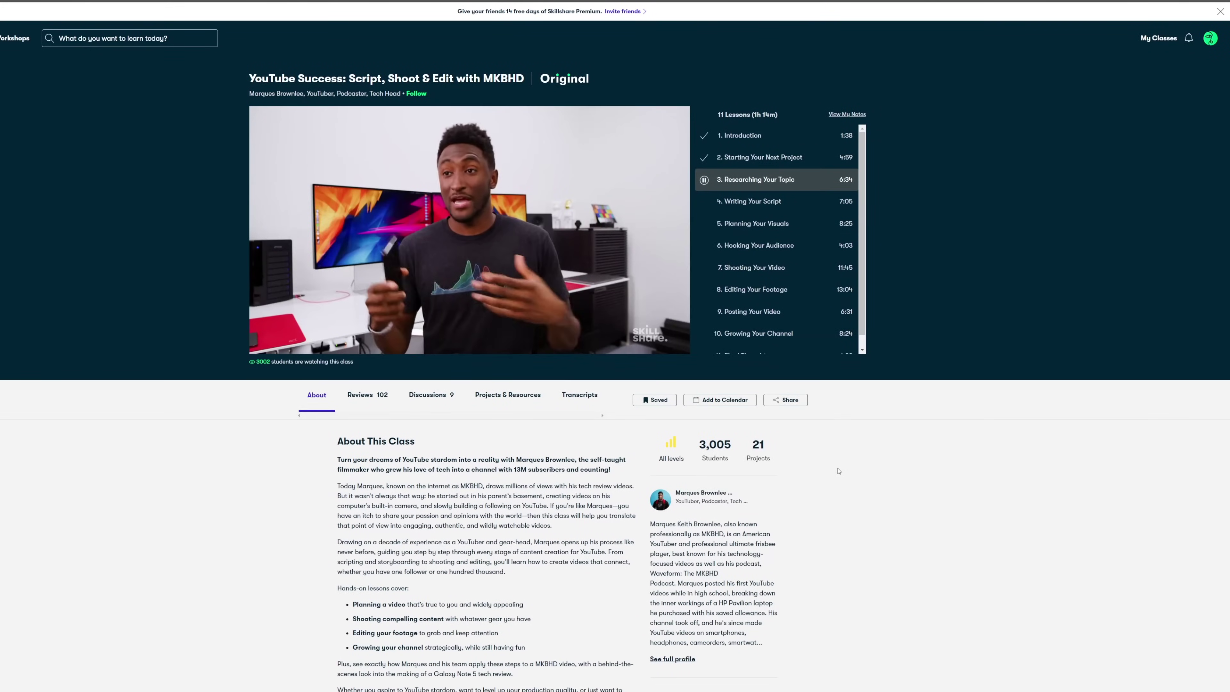
# - Open the transcript of the Skillshare class's Researching Your Topic lesson and read through it
pyautogui.moveTo(687, 199)
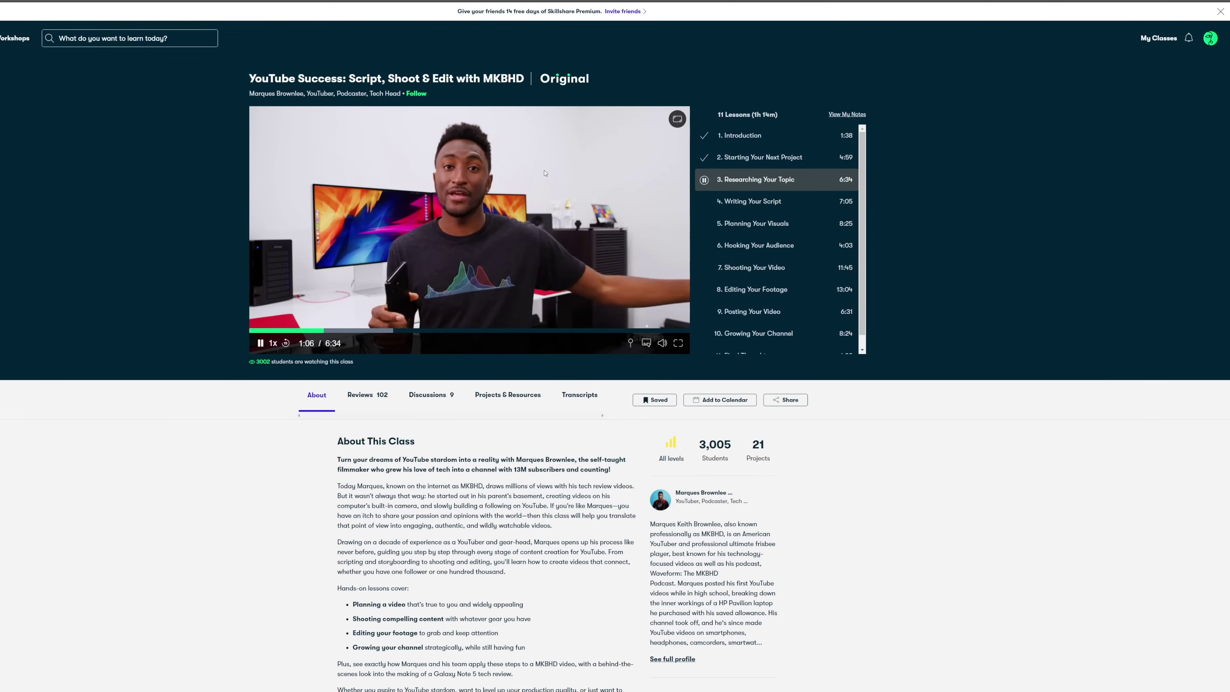
pyautogui.scroll(-3, 645, 318)
pyautogui.click(564, 280)
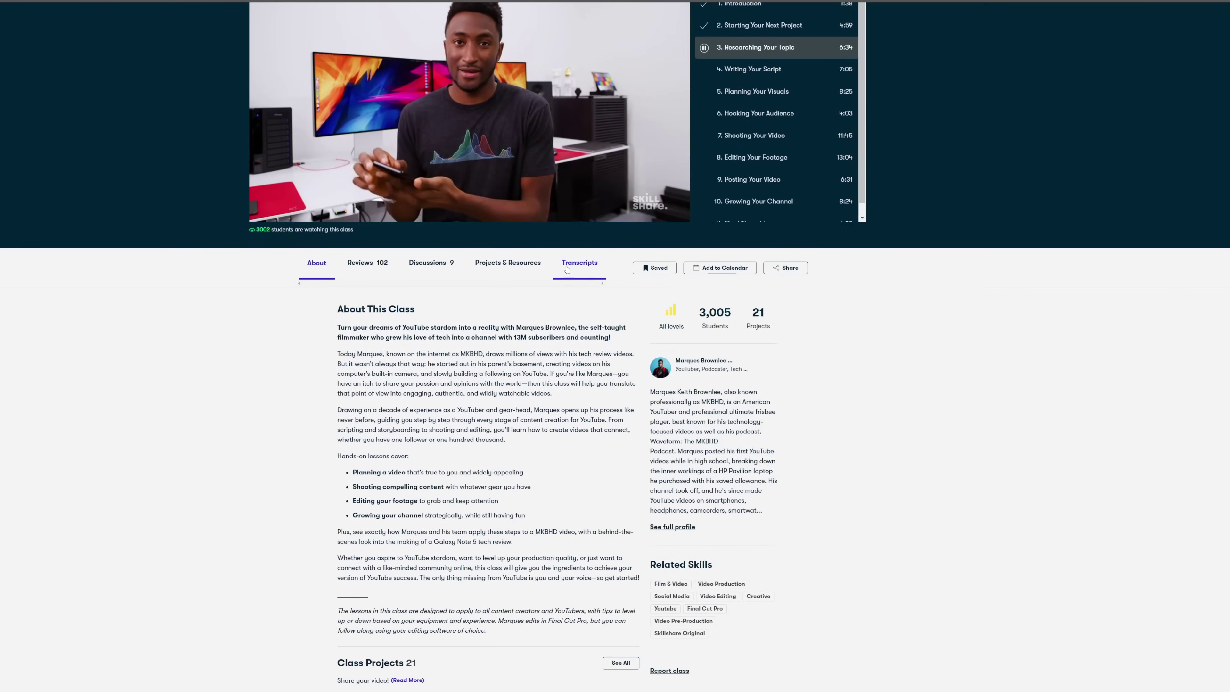
pyautogui.scroll(-10, 563, 281)
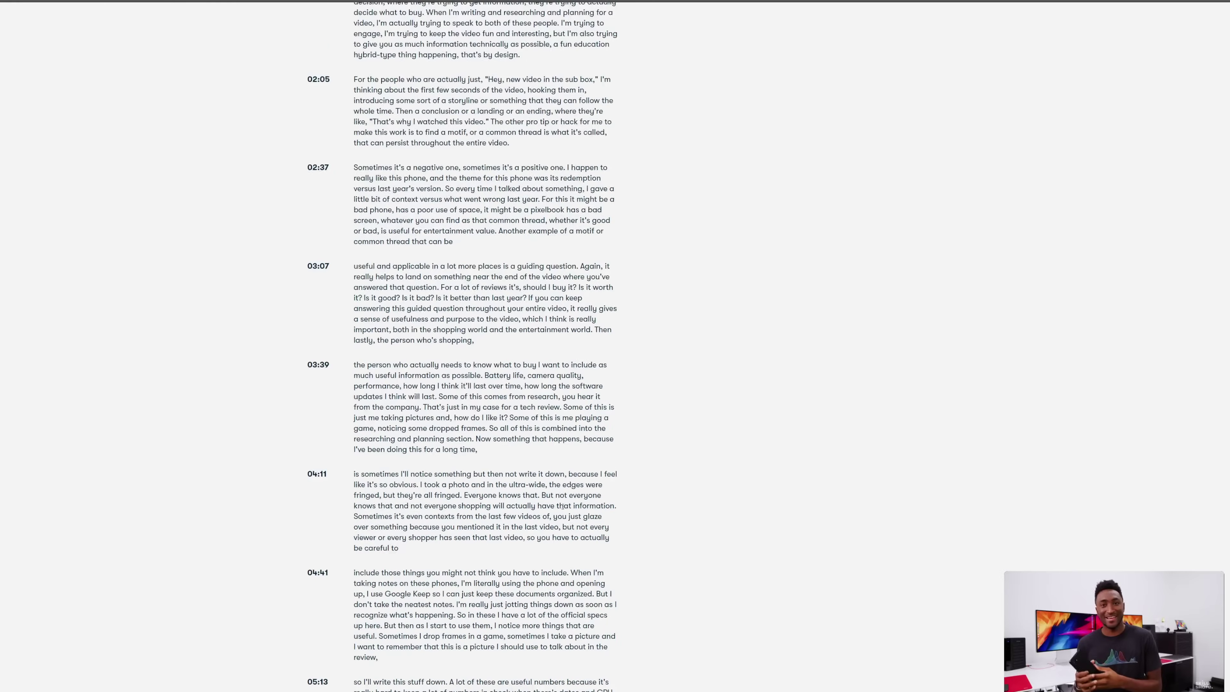
pyautogui.scroll(7, 562, 526)
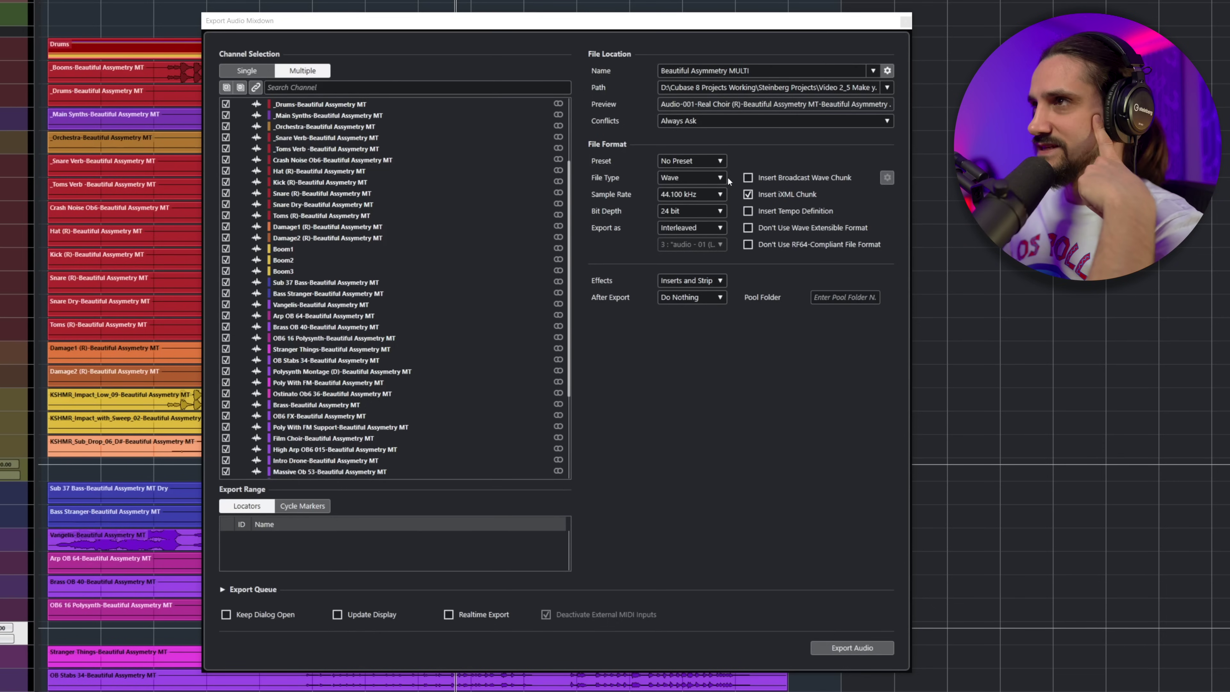
pyautogui.click(721, 161)
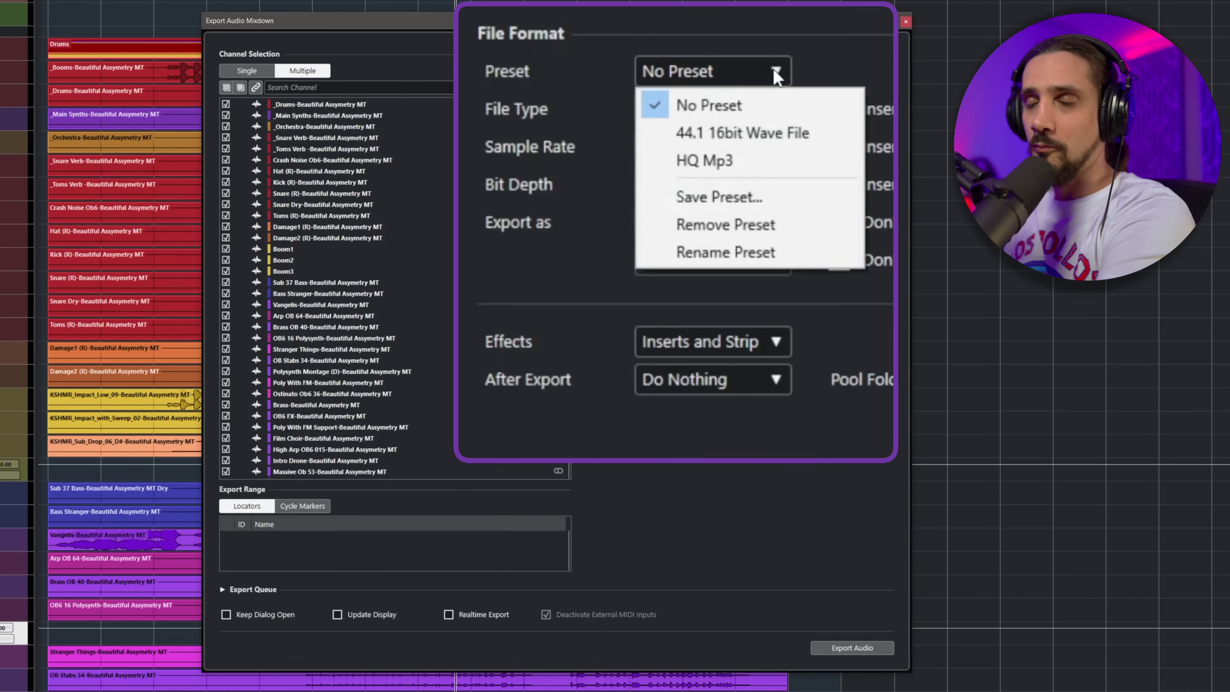
pyautogui.click(775, 73)
pyautogui.click(775, 73)
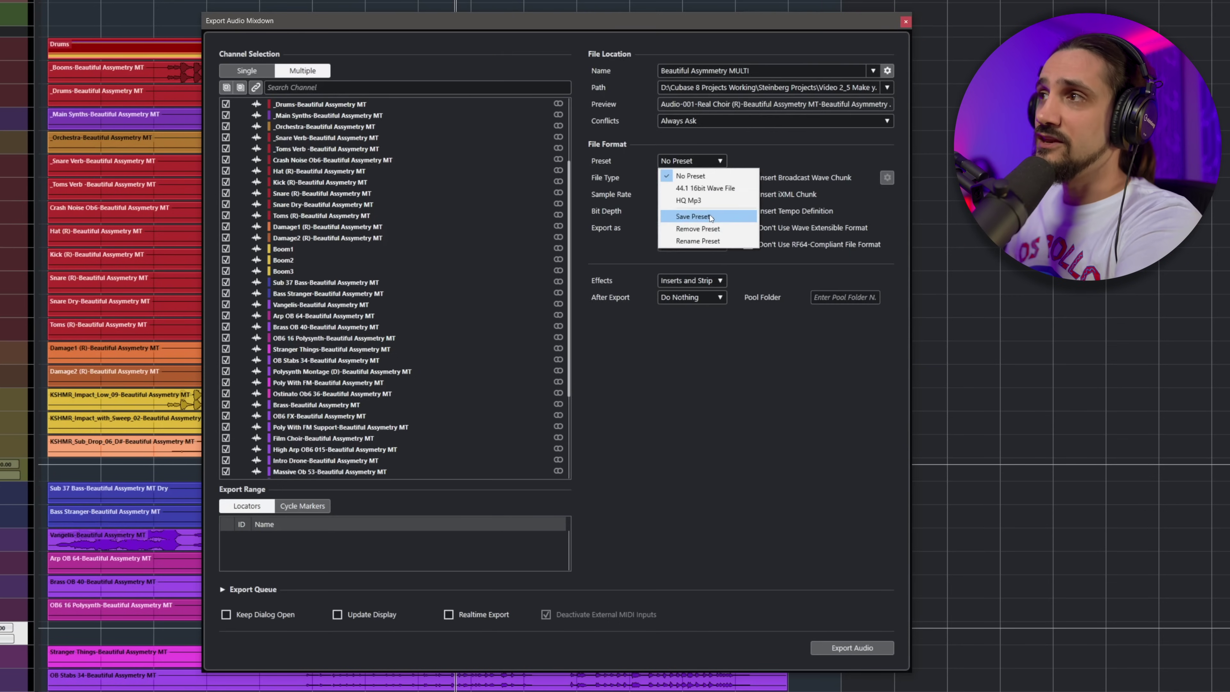
pyautogui.click(711, 218)
pyautogui.click(654, 362)
pyautogui.click(700, 157)
pyautogui.click(696, 150)
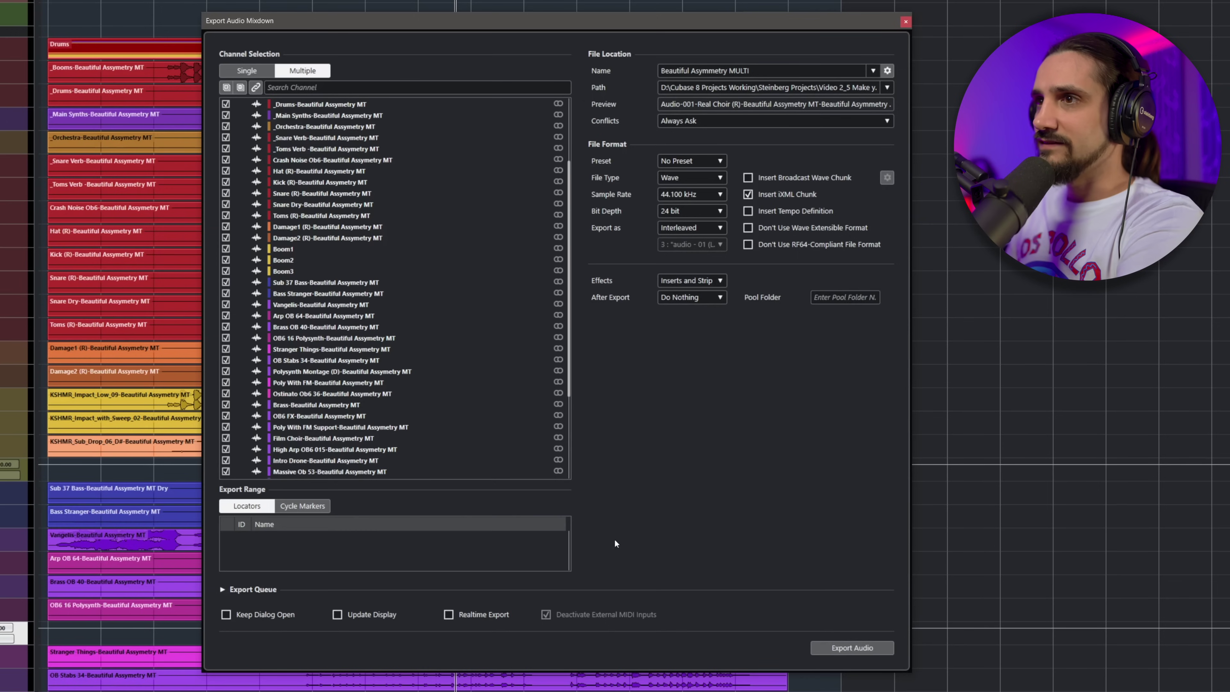
# - Add the ticked channels to the export queue as a 44.1 kHz, 24-bit Wave batch, and collapse its file list after checking it
pyautogui.click(234, 590)
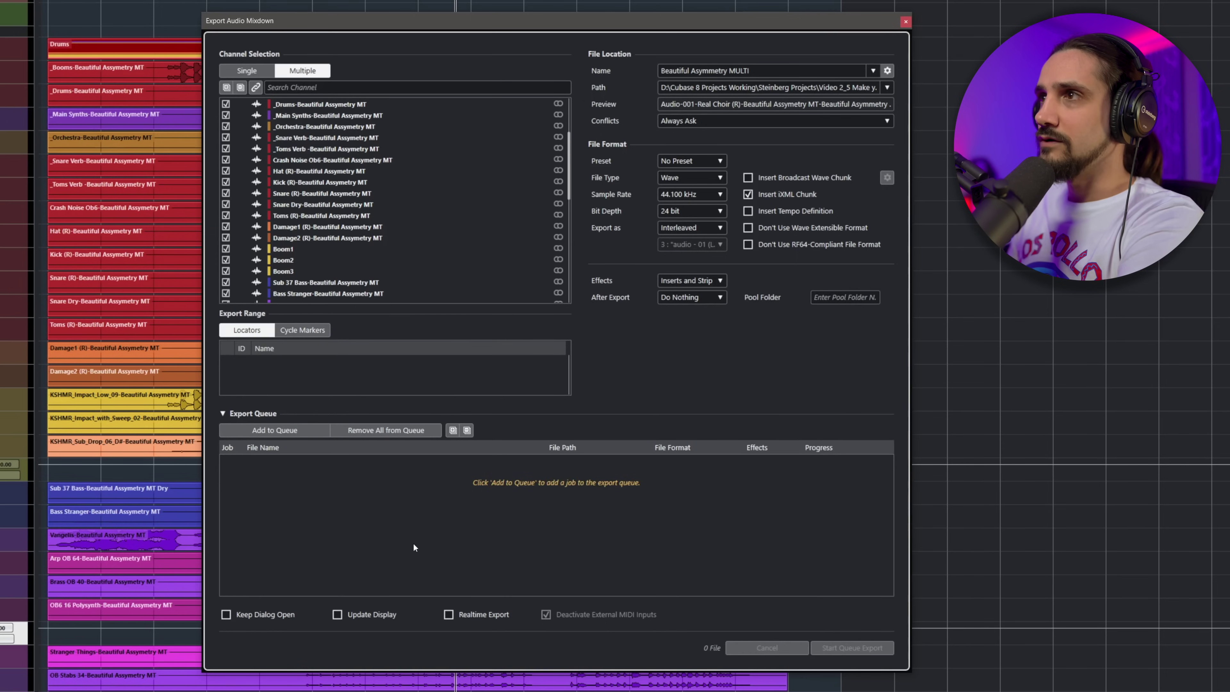
pyautogui.click(279, 431)
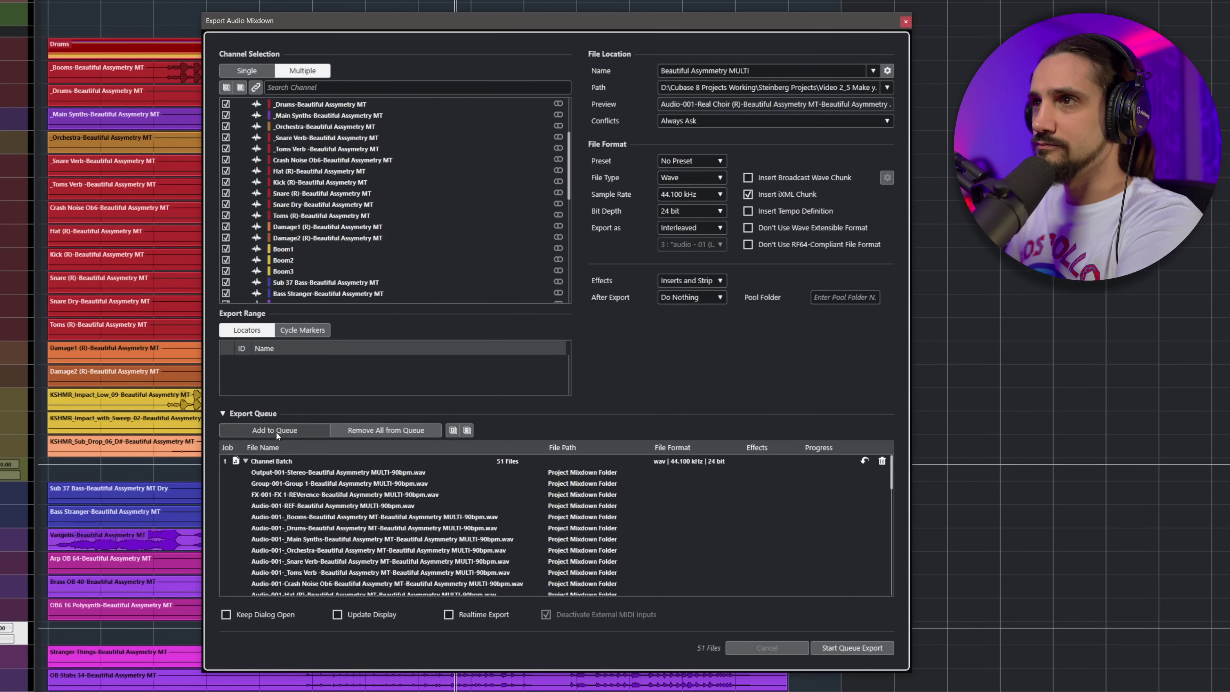
pyautogui.scroll(-10, 479, 581)
pyautogui.scroll(10, 478, 581)
pyautogui.click(245, 462)
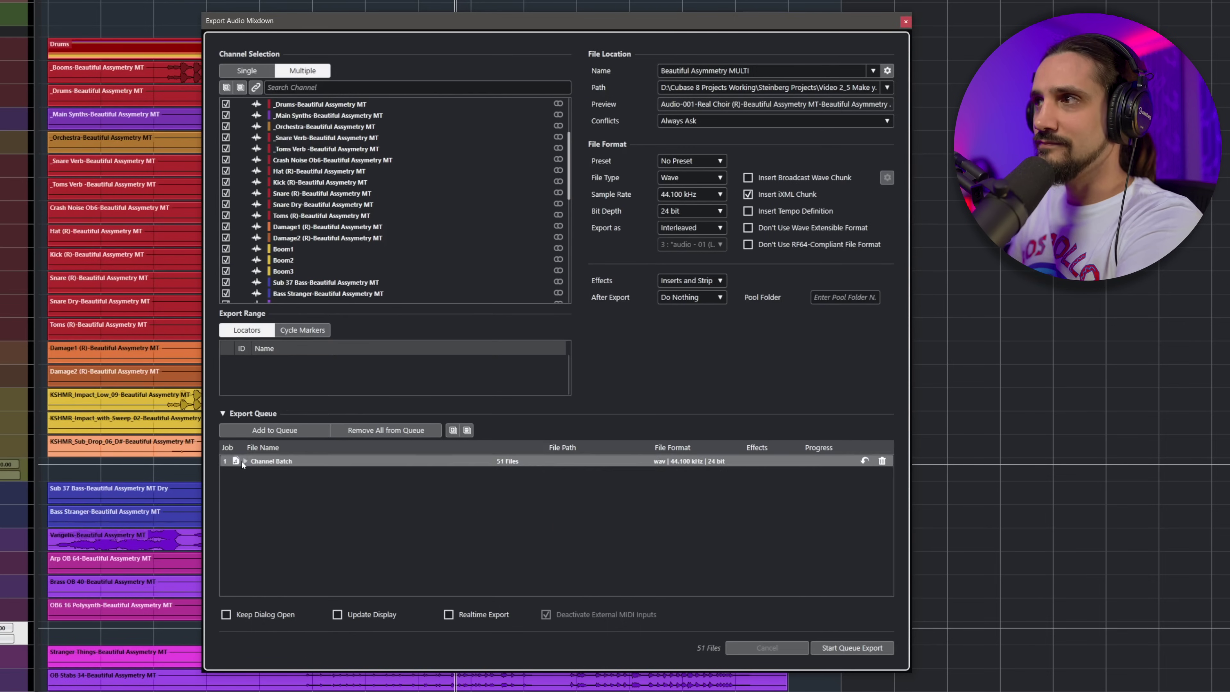
# - Change the export file type to FLAC and add the same channels to the export queue as another batch
pyautogui.click(697, 178)
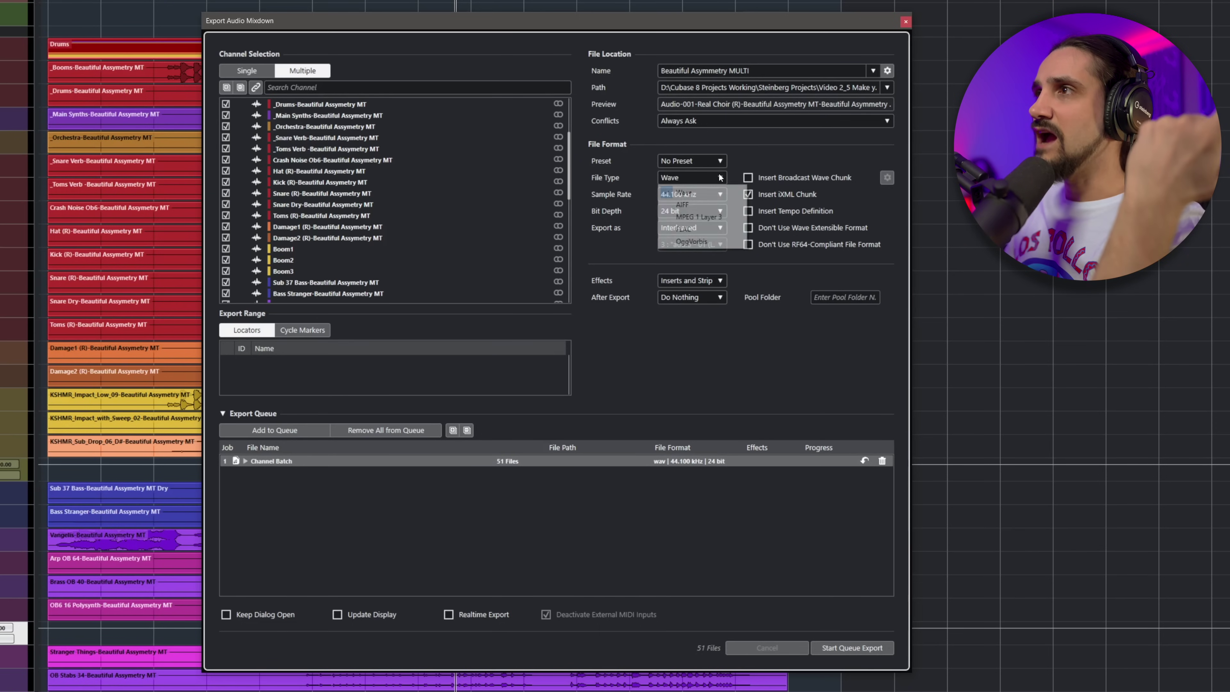
pyautogui.click(710, 229)
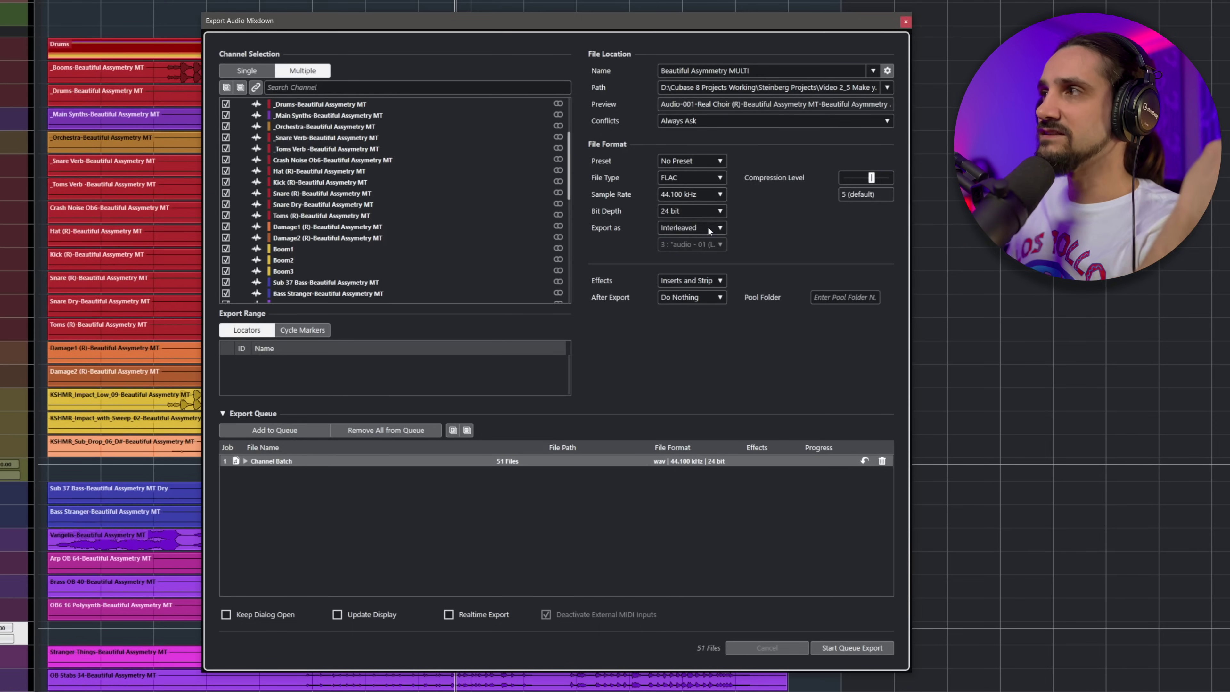
pyautogui.click(275, 430)
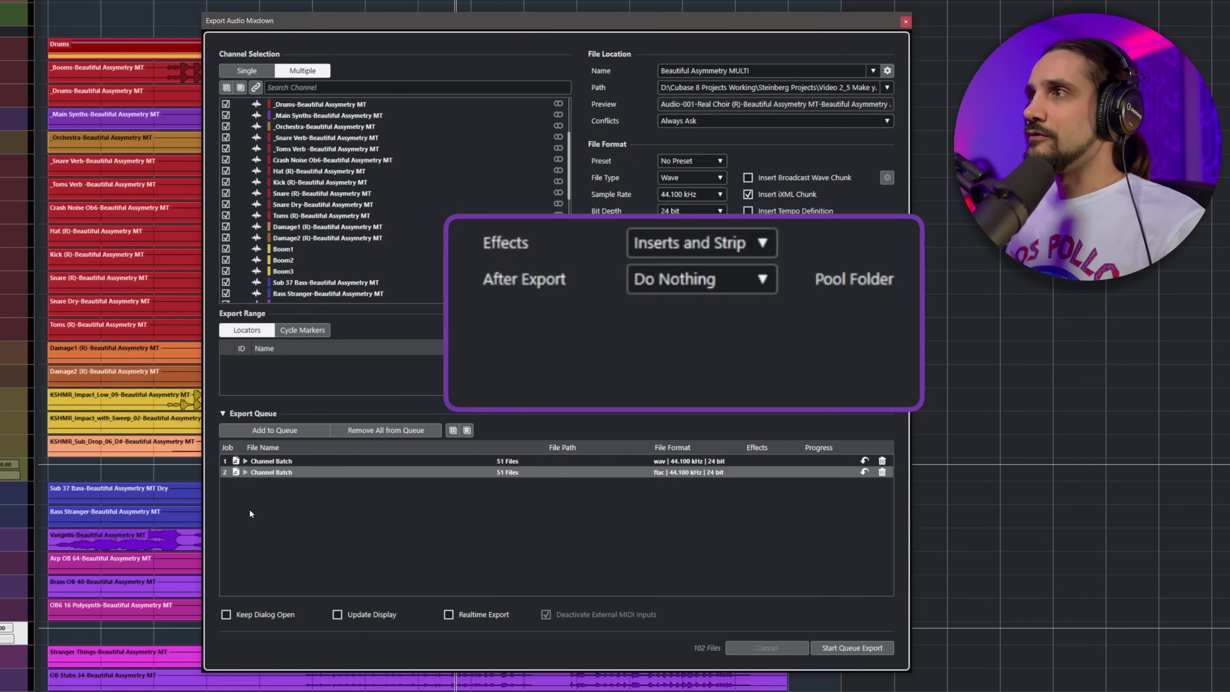
# - Set the export effects to Disabled (DRY), queue the channels as a further Wave batch, and collapse its file list
pyautogui.click(771, 247)
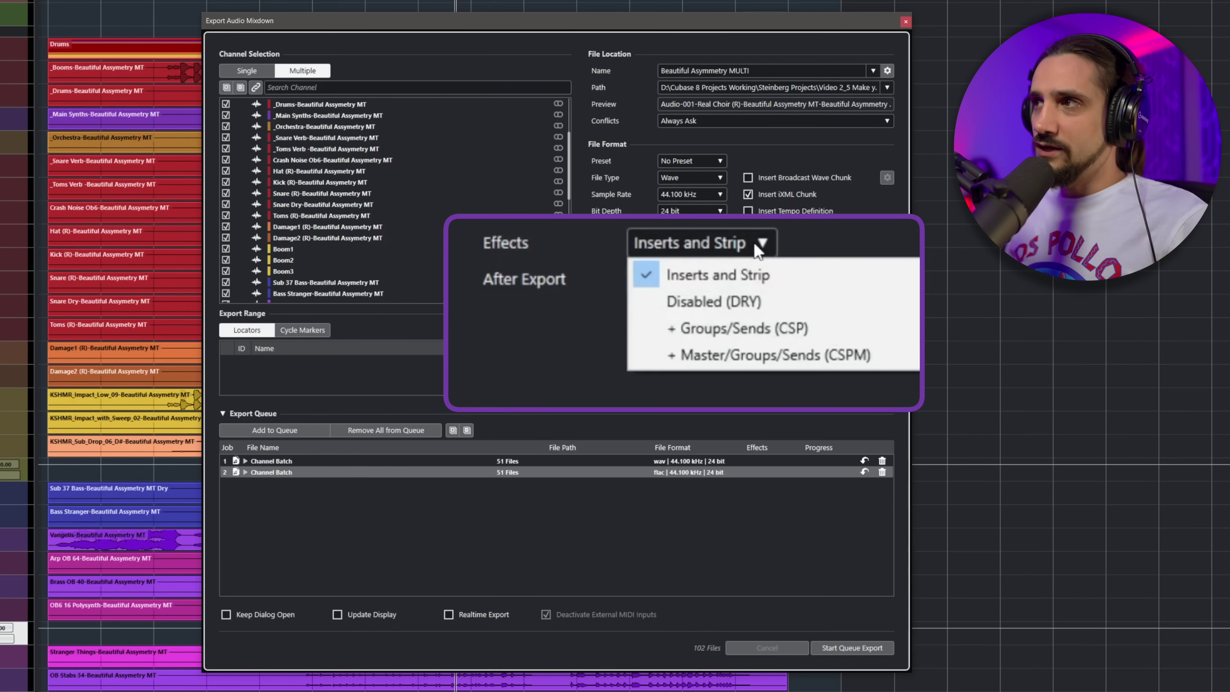
pyautogui.click(711, 308)
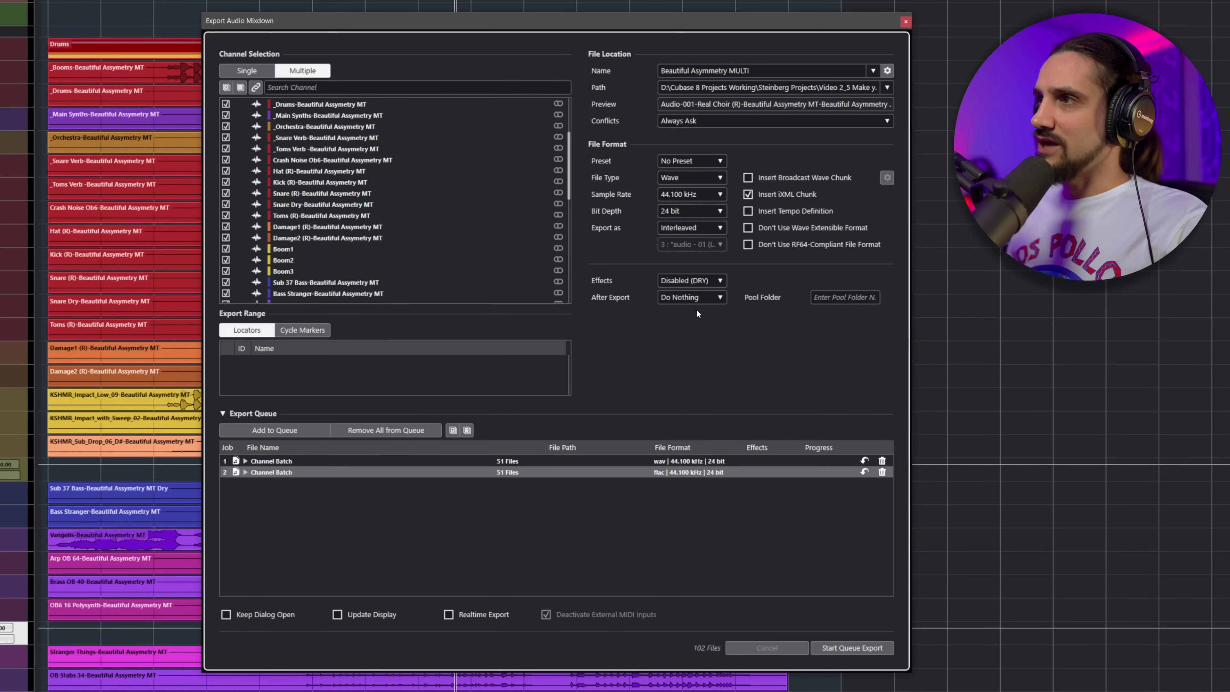
pyautogui.click(273, 431)
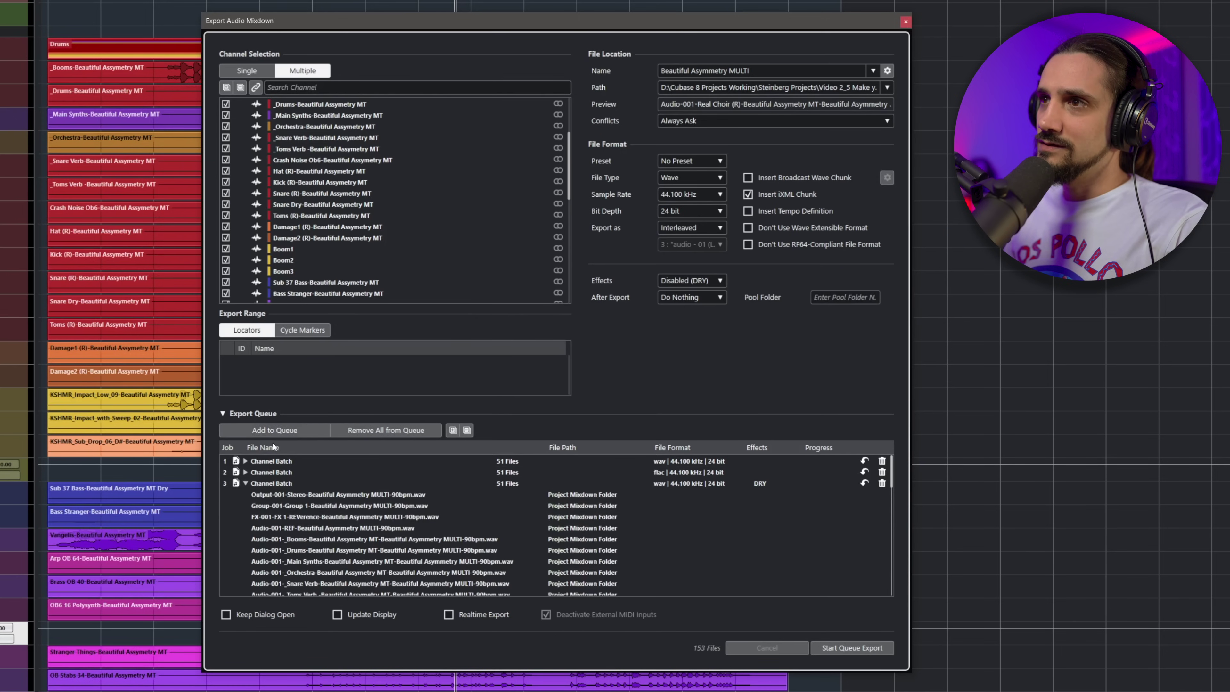
pyautogui.click(246, 483)
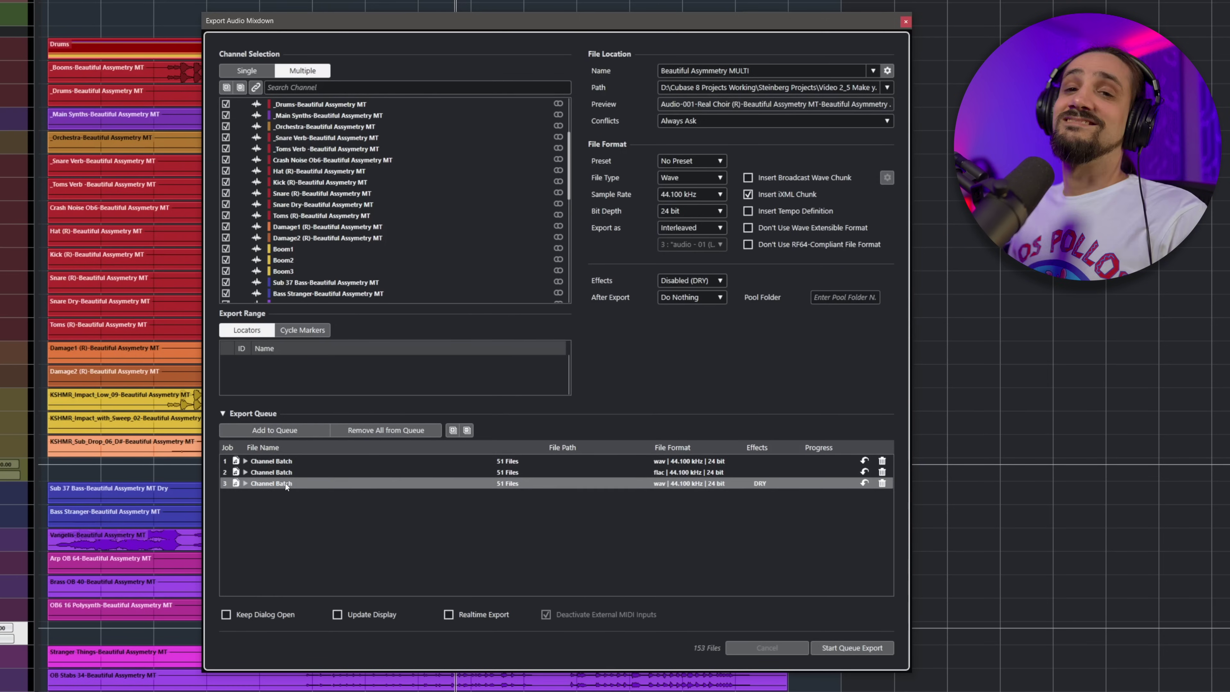